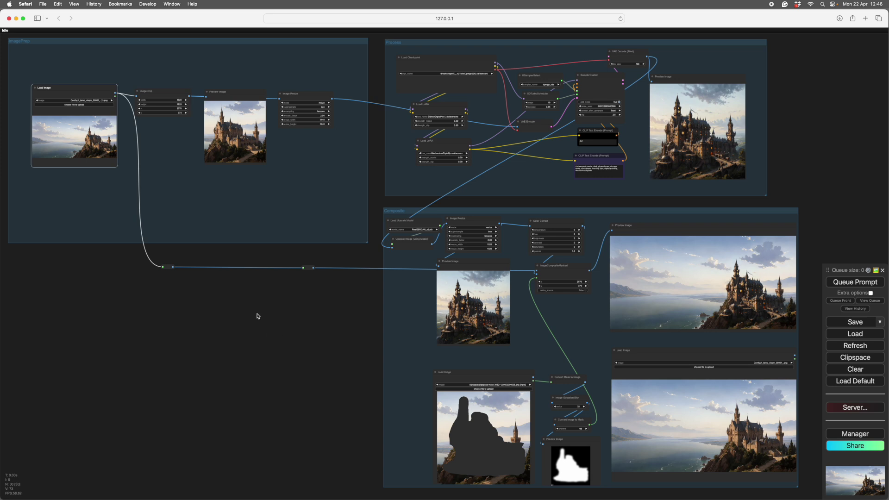
Examine the ImagePrep group and how the Load Image node feeds its crop, preview and resize nodes
drag(258, 316, 345, 406)
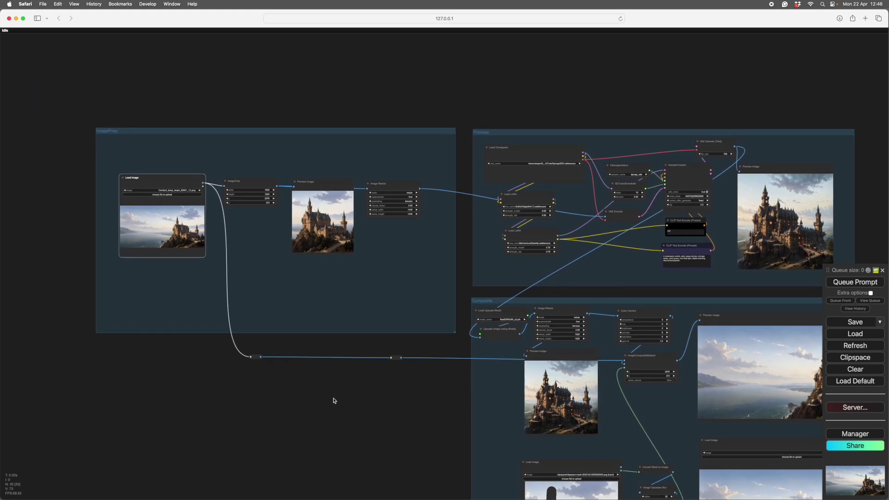
scroll(224, 363, up, 8)
drag(225, 363, 333, 445)
scroll(337, 463, down, 2)
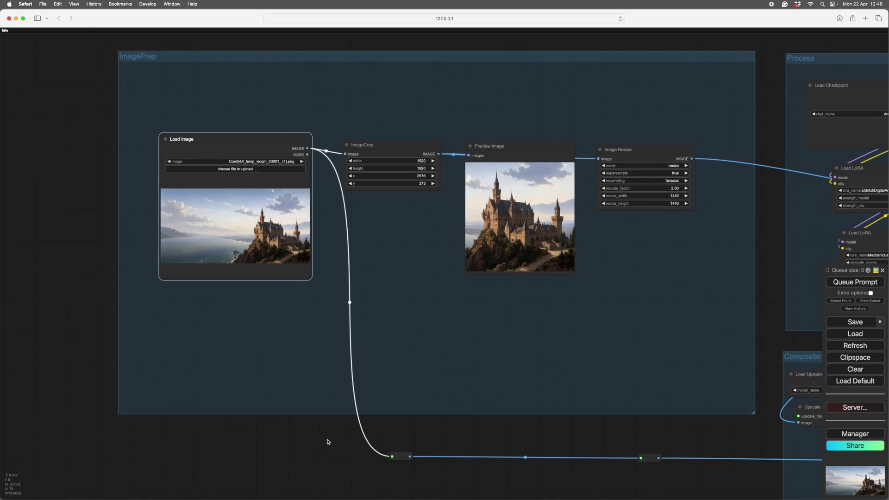
scroll(328, 442, up, 3)
drag(319, 440, 377, 476)
drag(498, 473, 482, 469)
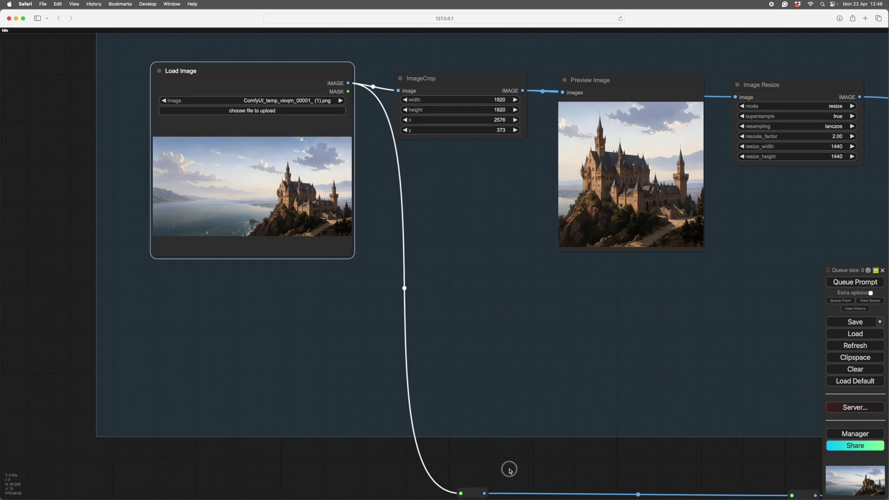
scroll(509, 470, right, 2)
scroll(518, 471, right, 2)
scroll(500, 466, down, 3)
scroll(516, 460, right, 5)
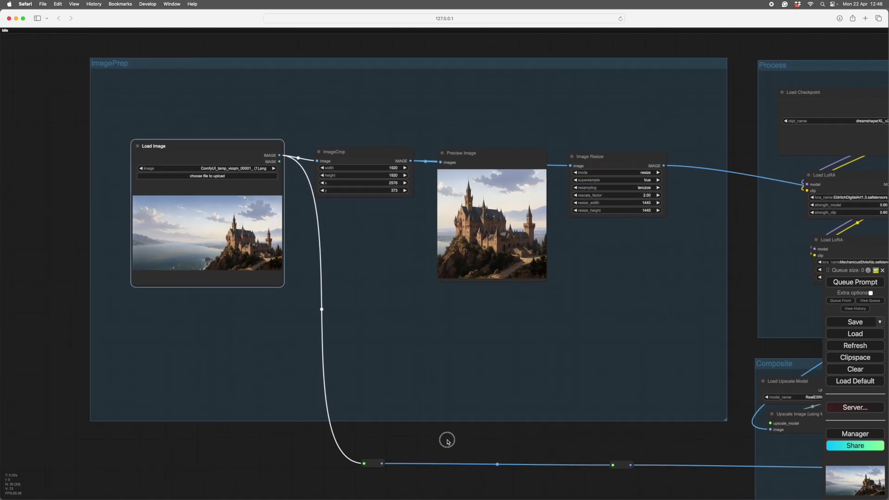
Line up the two reroute nodes on the link running from Load Image to the Composite group
drag(302, 426, 300, 429)
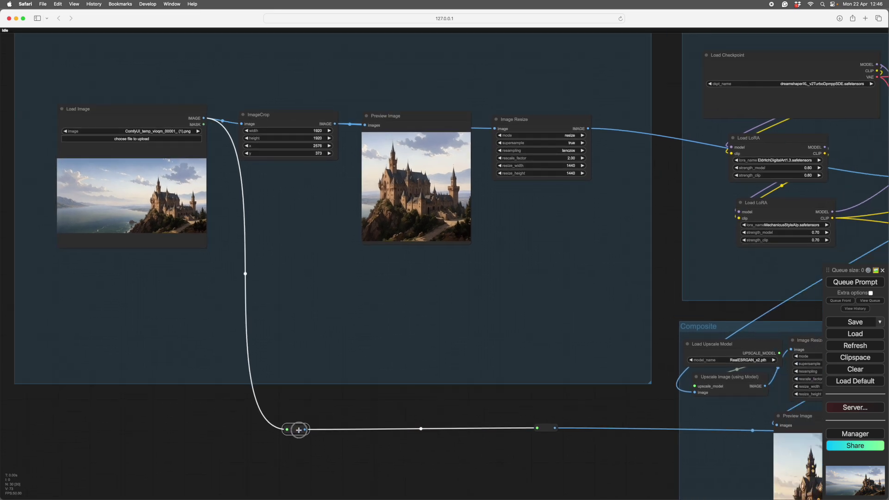
click(546, 428)
scroll(352, 433, left, 6)
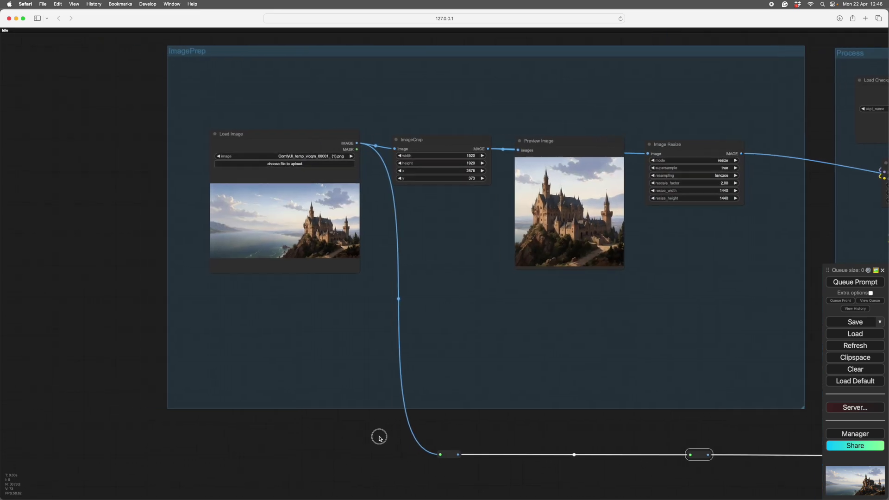
Examine the source castle landscape in the Load Image node up close, including the castle and its surroundings
scroll(403, 446, up, 3)
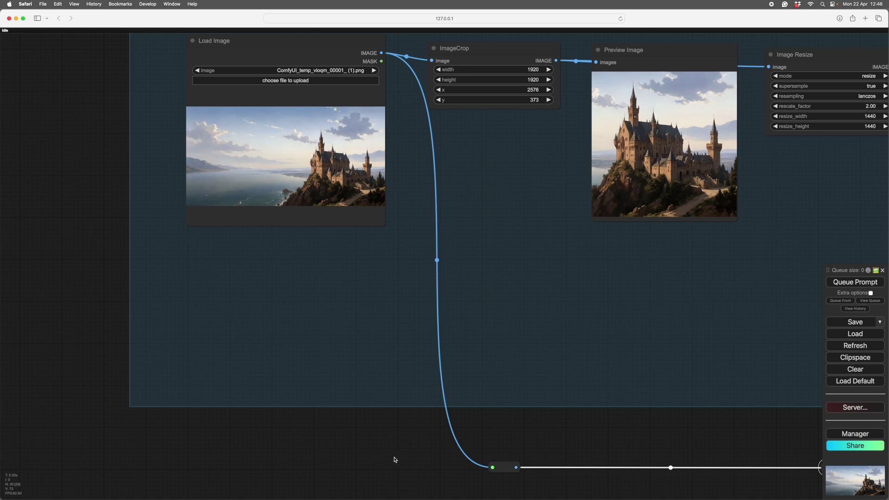
drag(391, 456, 461, 499)
scroll(169, 358, up, 4)
scroll(174, 351, up, 2)
drag(193, 312, 41, 385)
scroll(369, 432, up, 2)
drag(372, 416, 531, 476)
scroll(467, 435, up, 1)
scroll(512, 444, up, 2)
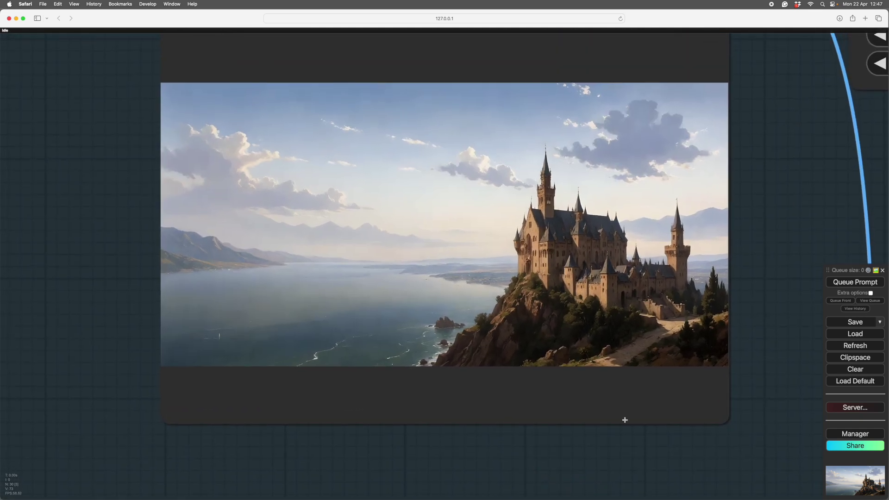
drag(661, 436, 648, 437)
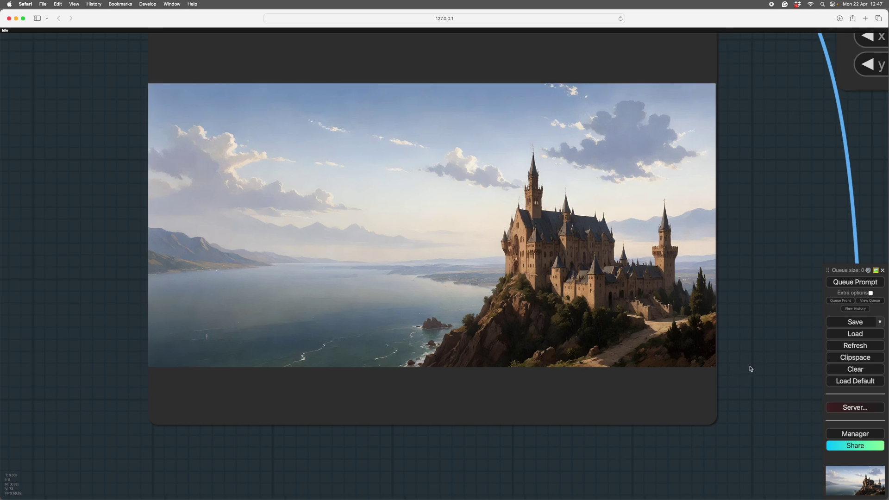
scroll(764, 361, down, 1)
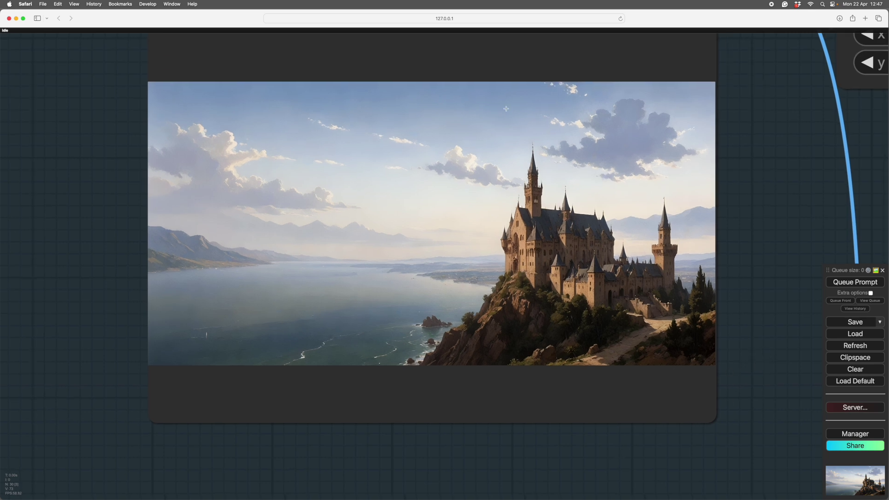
scroll(720, 379, up, 2)
scroll(721, 379, right, 2)
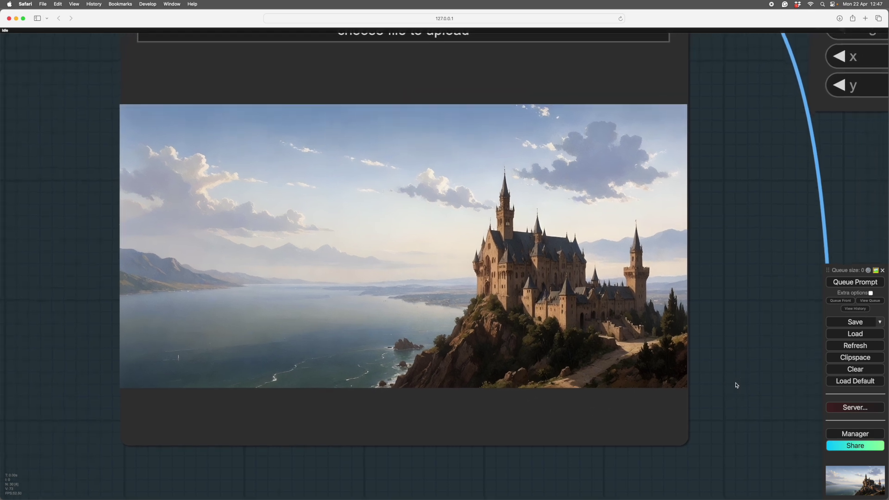
scroll(575, 304, up, 4)
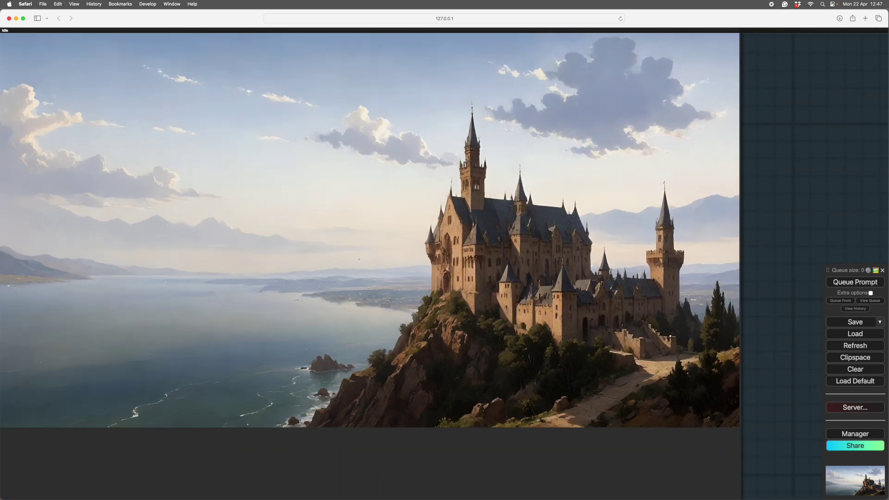
scroll(764, 262, down, 3)
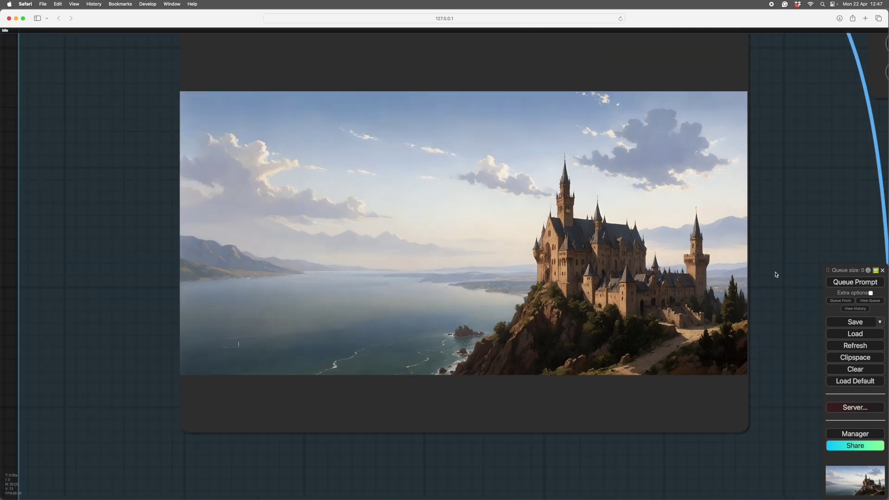
scroll(768, 280, right, 3)
scroll(768, 280, up, 1)
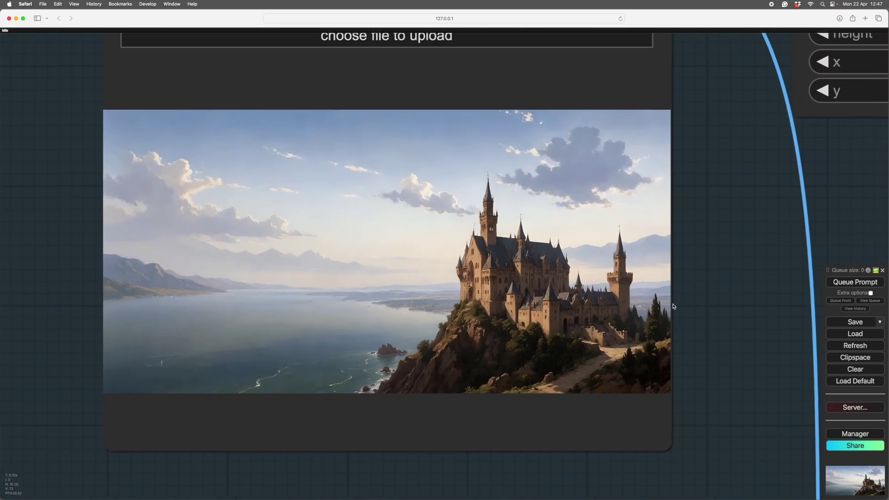
scroll(704, 295, right, 2)
scroll(704, 295, down, 1)
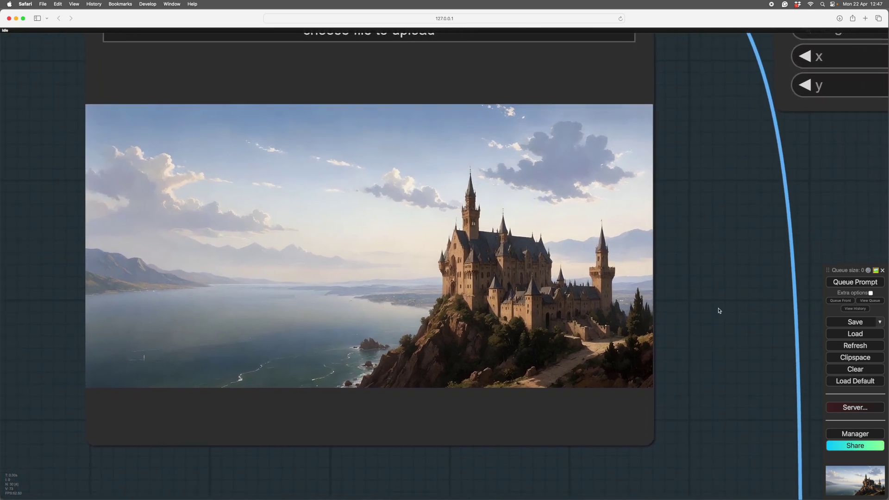
scroll(720, 310, down, 3)
scroll(719, 311, up, 6)
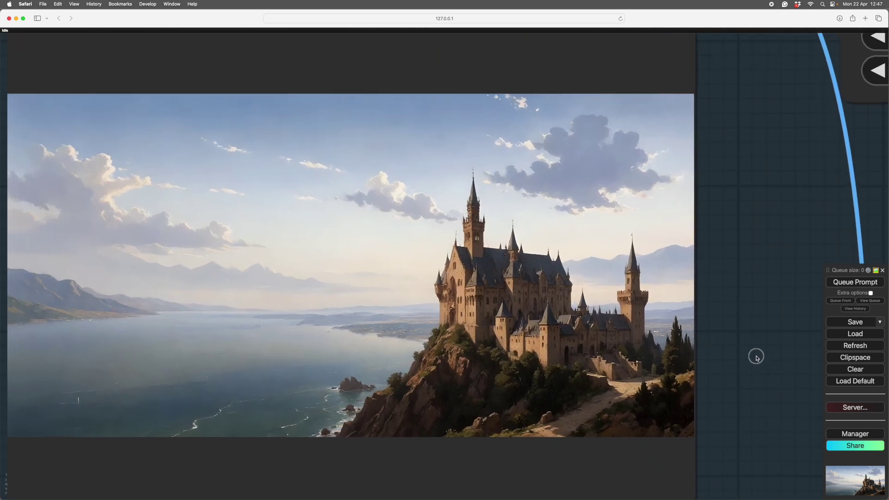
drag(756, 356, 760, 357)
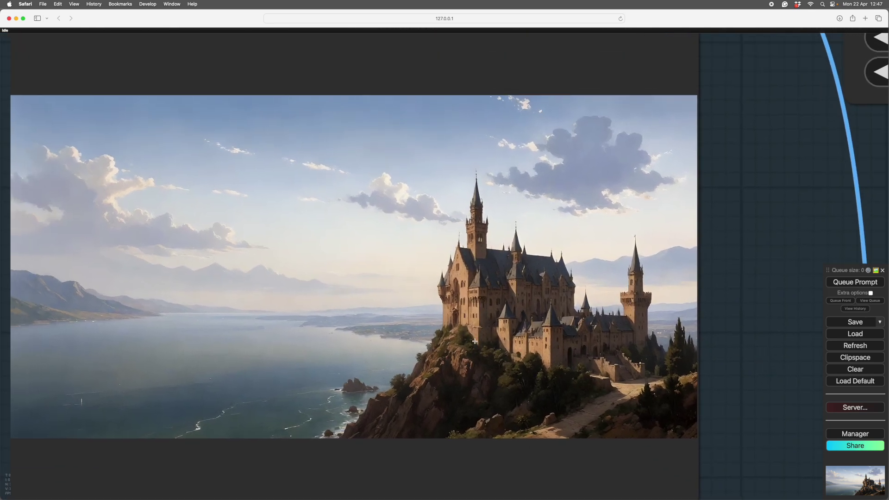
scroll(740, 334, down, 5)
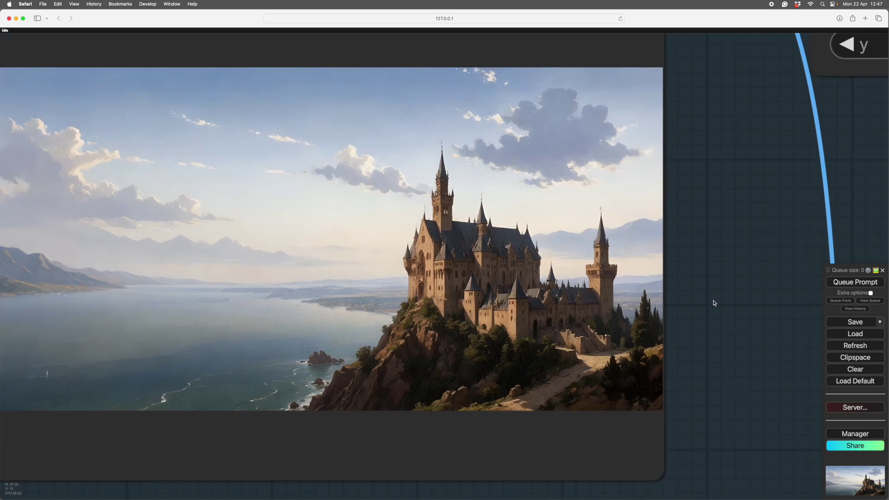
scroll(493, 286, down, 3)
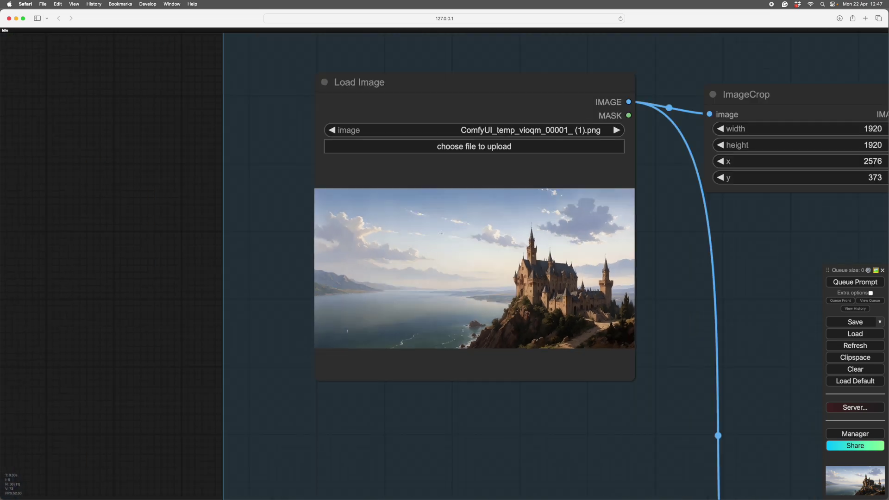
Examine the ImageCrop node's size and offset settings and compare the cropped castle preview with the source image
scroll(768, 272, down, 5)
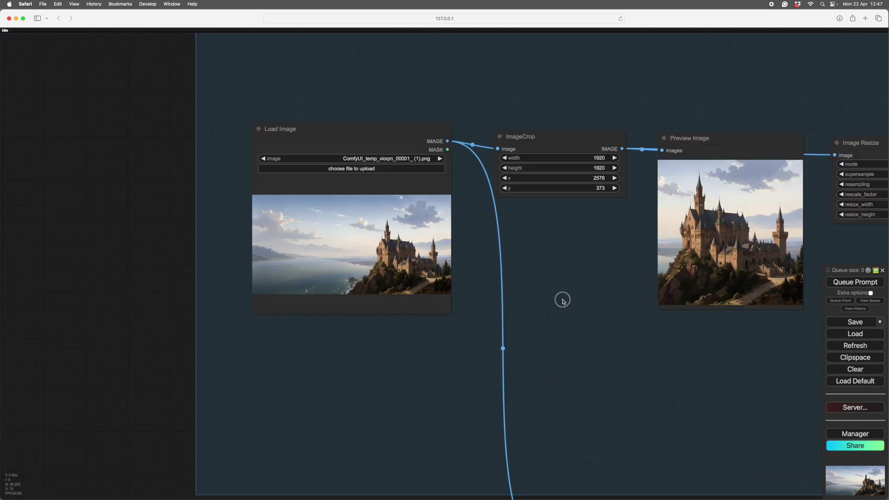
scroll(609, 331, down, 2)
scroll(619, 354, up, 4)
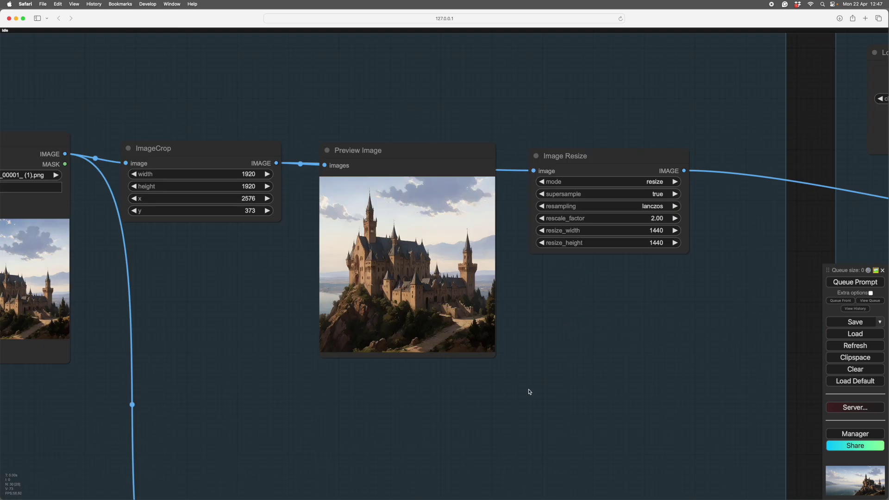
scroll(595, 388, down, 2)
scroll(617, 393, up, 5)
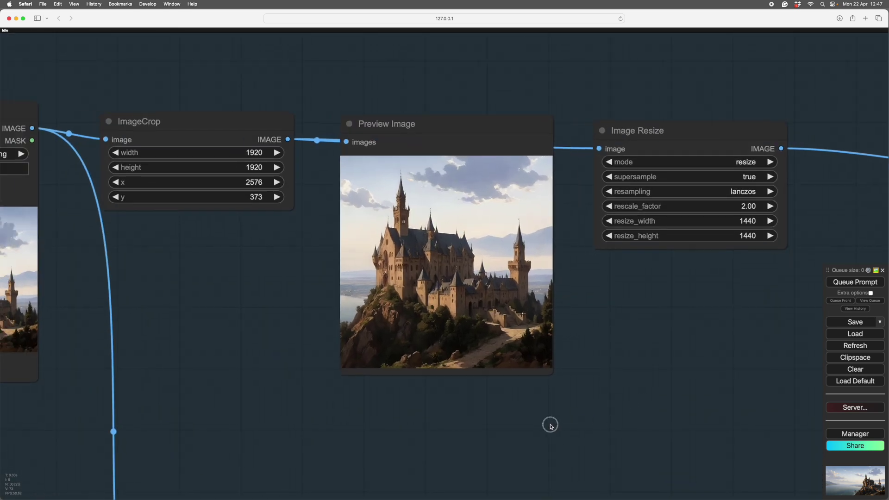
drag(695, 349, 699, 354)
drag(693, 313, 692, 339)
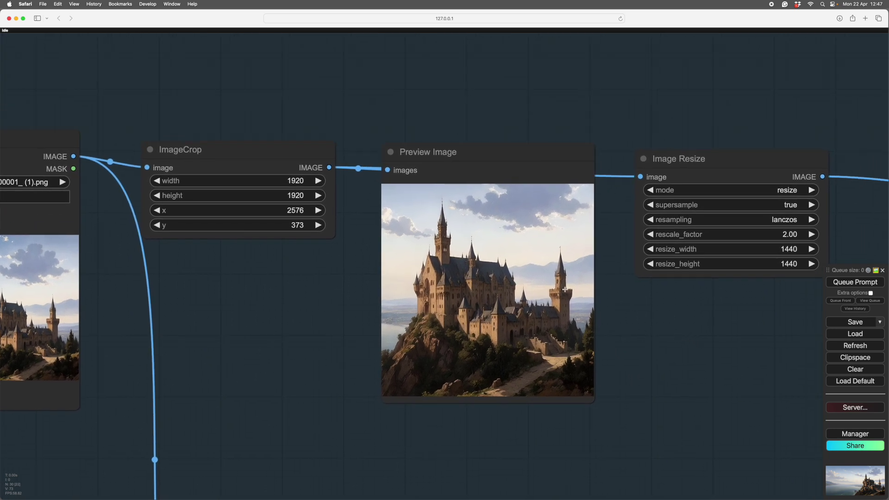
scroll(690, 327, down, 1)
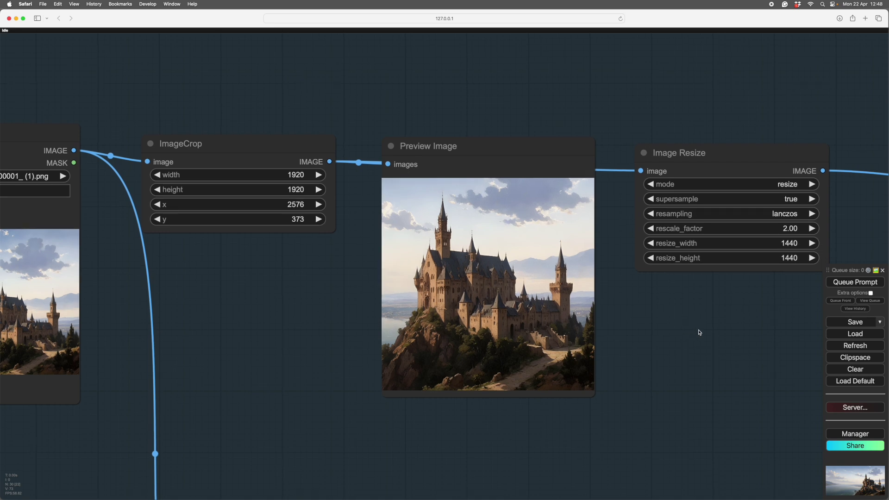
drag(699, 330, 708, 348)
scroll(706, 349, down, 4)
drag(682, 402, 620, 395)
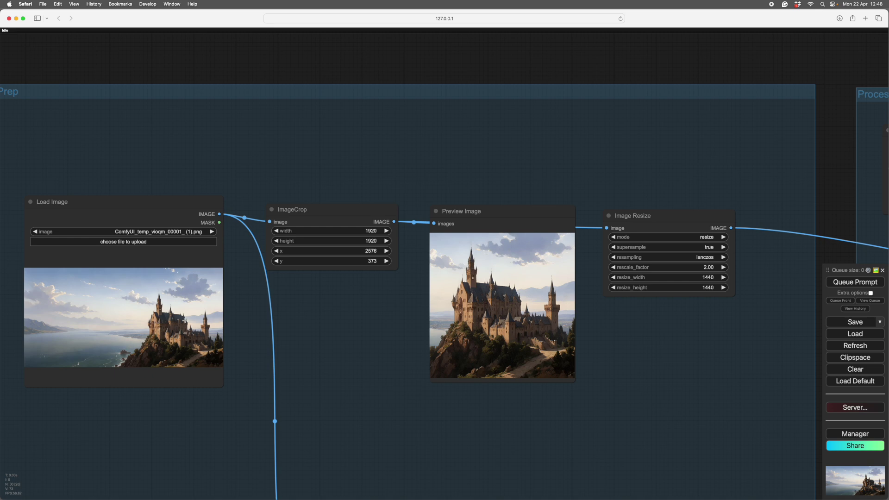
Examine the Image Resize node's settings and follow its output link from the cropped image towards the Process group
drag(370, 372, 316, 388)
scroll(287, 376, right, 2)
scroll(676, 411, up, 5)
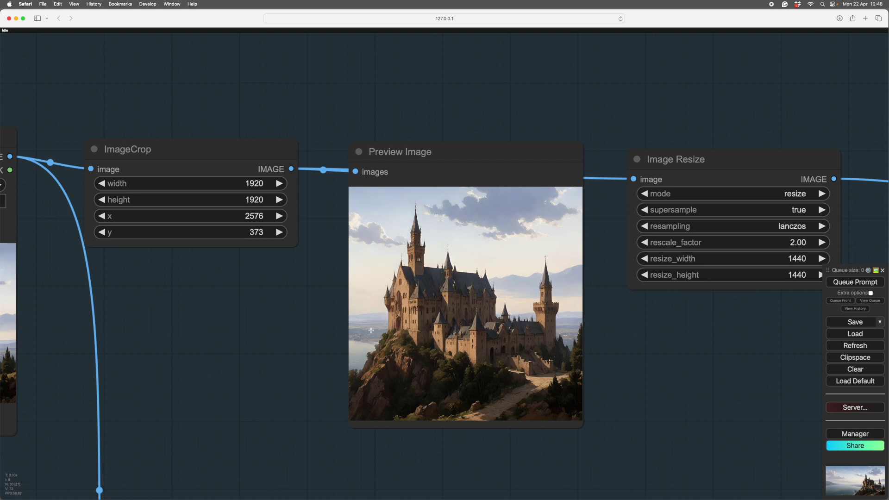
scroll(532, 347, down, 5)
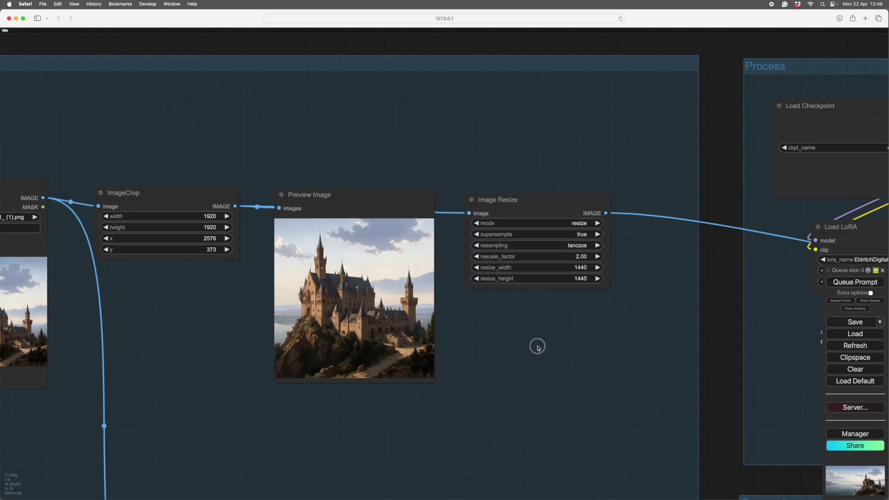
drag(189, 333, 203, 331)
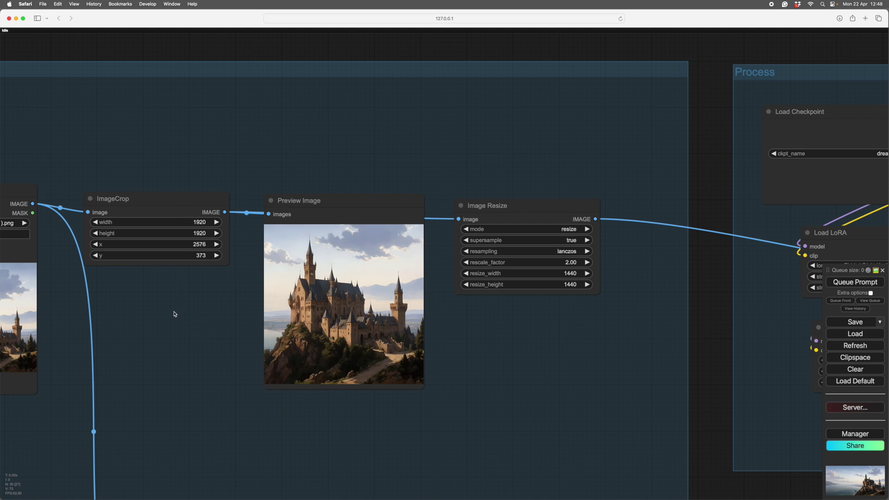
drag(518, 349, 373, 388)
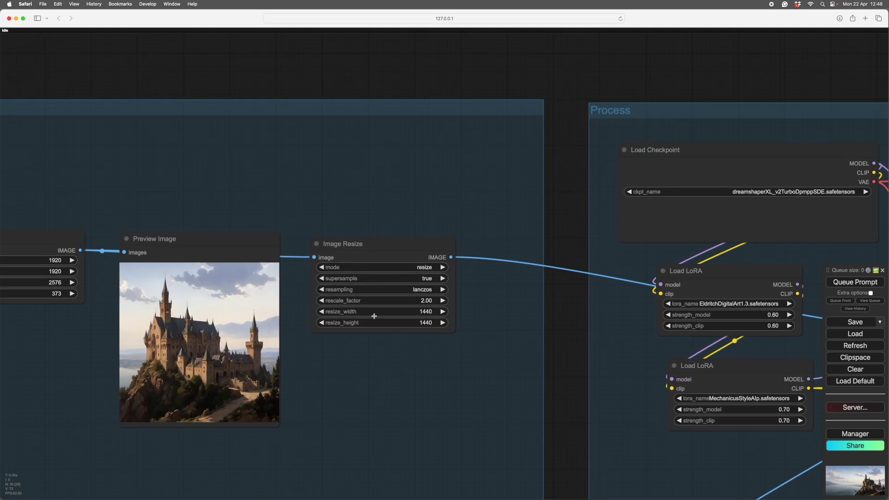
scroll(427, 369, down, 2)
drag(436, 371, 436, 398)
scroll(397, 399, left, 2)
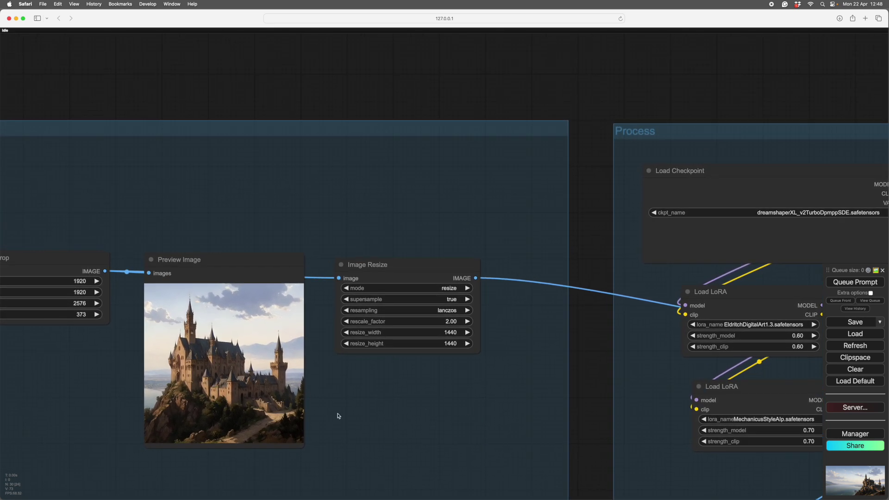
Examine the Process group's checkpoint, LoRA, sampler and prompt nodes along with the steampunk castle preview
drag(449, 423, 103, 362)
scroll(360, 385, down, 3)
drag(489, 399, 346, 402)
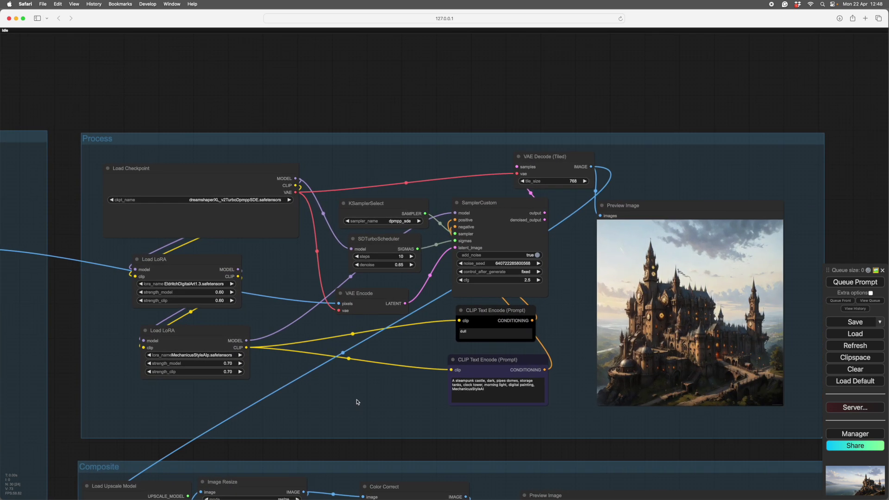
scroll(358, 402, up, 3)
click(147, 251)
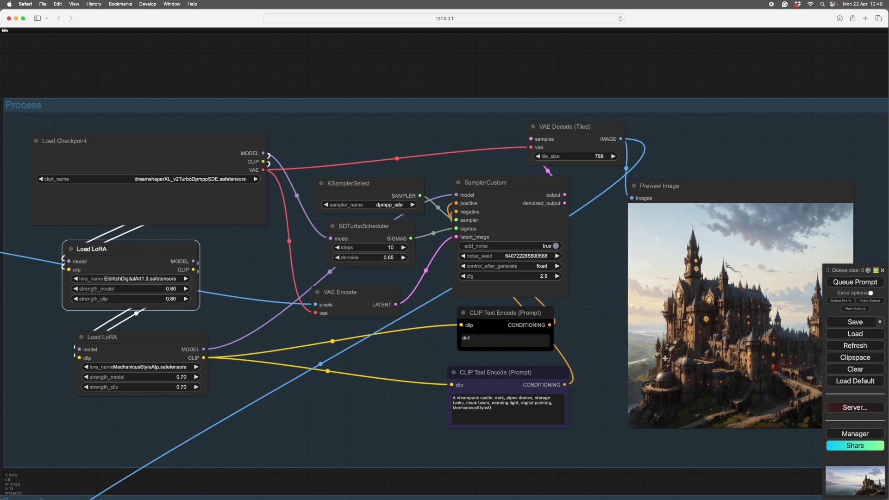
drag(57, 344, 403, 366)
drag(718, 456, 429, 428)
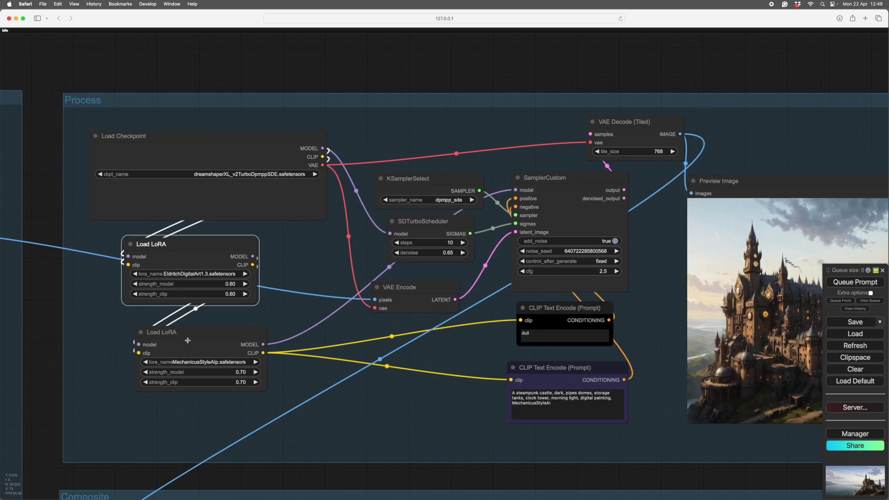
Move the MechanicusStyleAIp Load LoRA node closer beneath the EldritchDigitalArt1.3 one and widen it to fit its full file name
drag(189, 337, 182, 330)
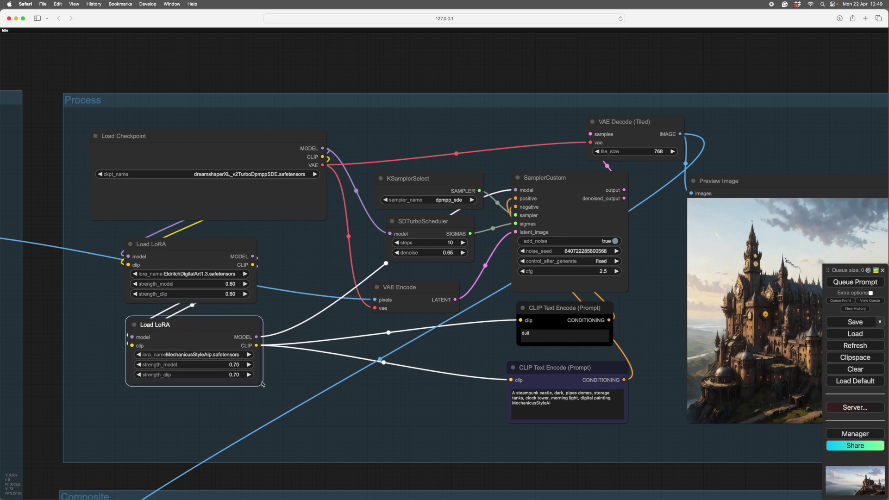
drag(262, 384, 286, 392)
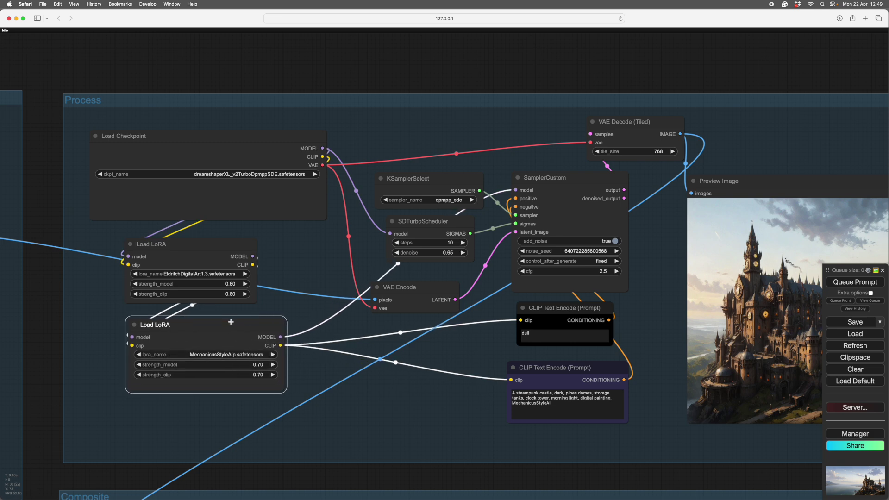
Shift the MechanicusStyleAIp Load LoRA node so it sits centred beneath the EldritchDigitalArt1.3 Load LoRA node
drag(231, 322, 209, 317)
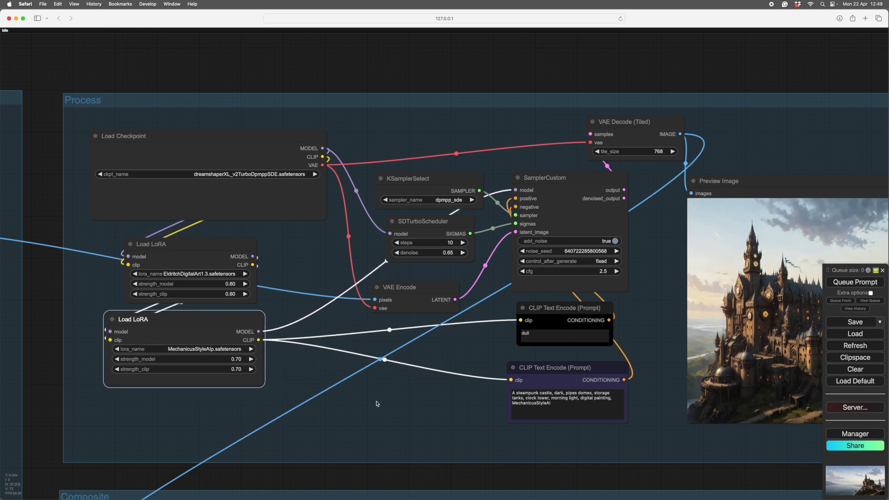
mouse_move(393, 399)
mouse_down()
mouse_move(368, 397)
mouse_move(384, 413)
mouse_up()
scroll(369, 399, down, 2)
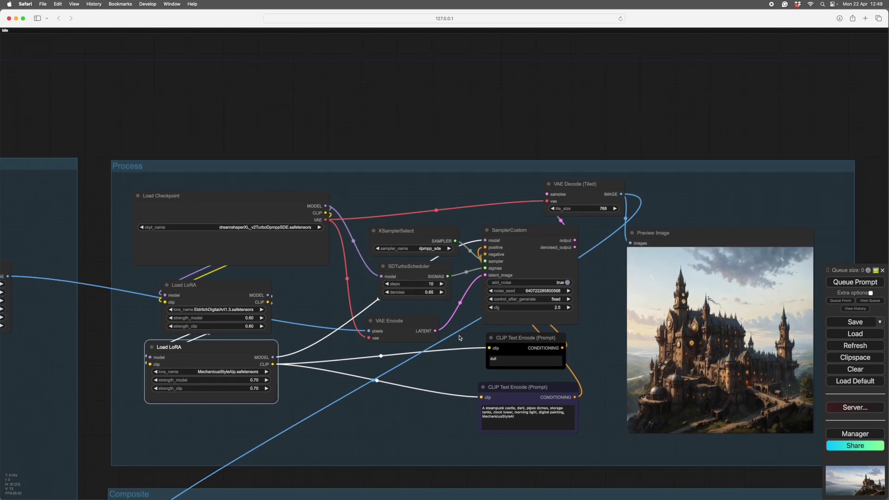
scroll(396, 411, up, 2)
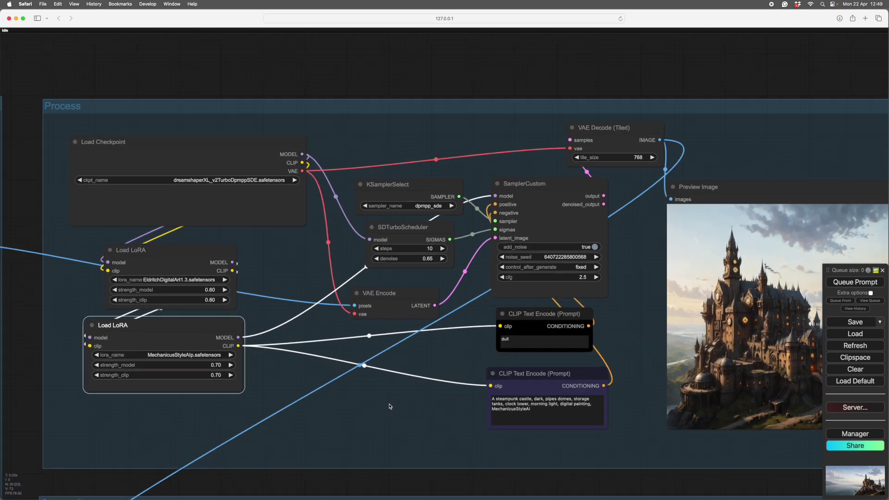
Examine the SamplerCustom, SDTurboScheduler and KSamplerSelect settings together with the two CLIP Text Encode prompts
drag(417, 412, 297, 402)
scroll(311, 407, up, 4)
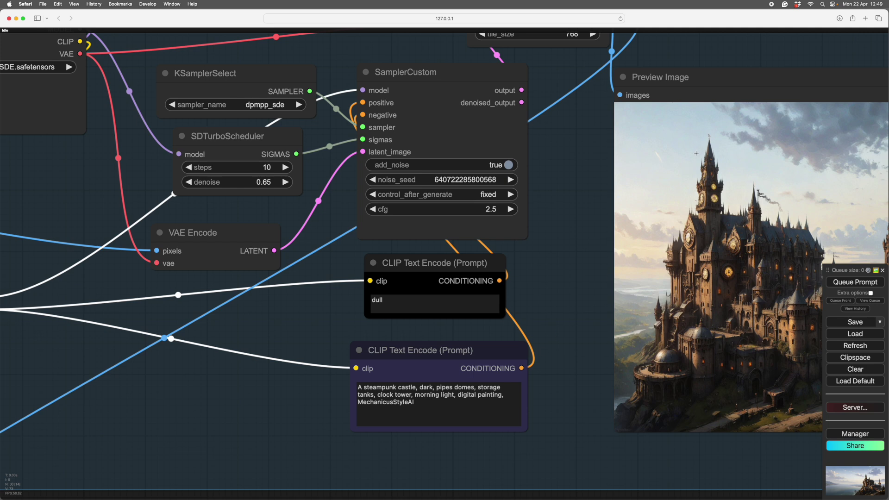
drag(581, 236, 479, 301)
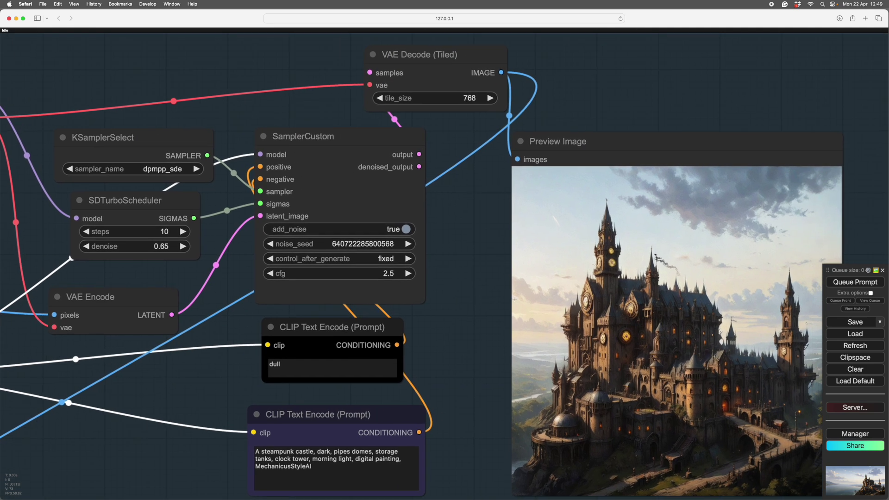
drag(470, 336, 583, 235)
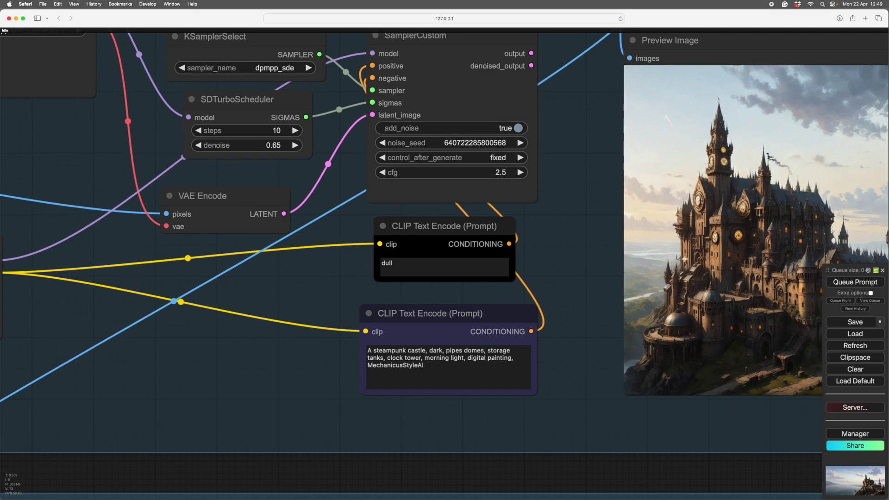
scroll(584, 365, down, 2)
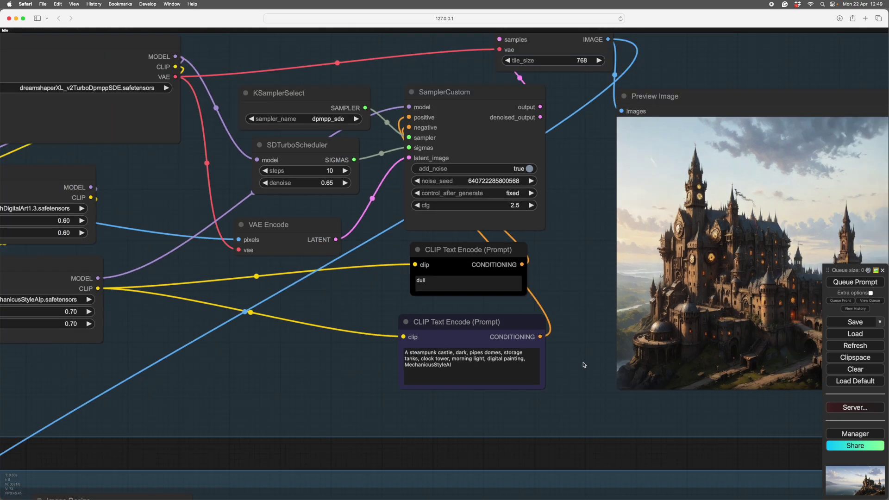
drag(585, 365, 607, 398)
scroll(586, 278, up, 2)
Inspect the Process group's steampunk castle in its Preview Image node
drag(586, 278, 260, 300)
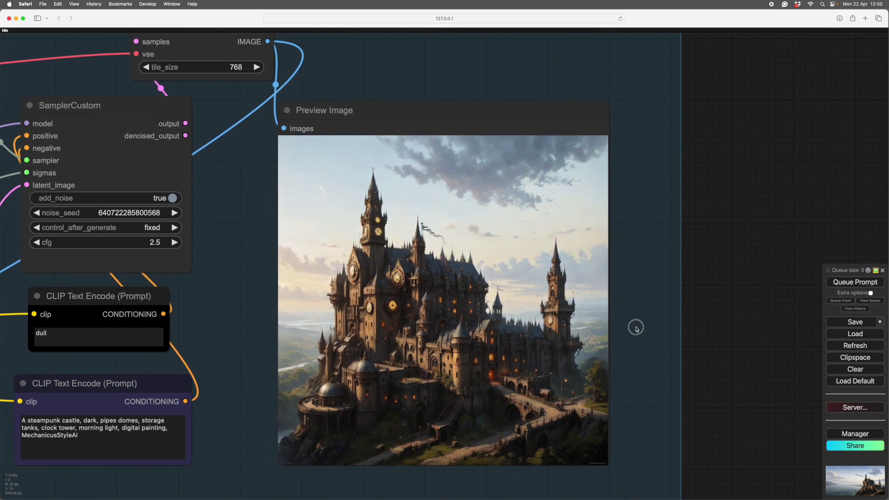
drag(635, 323, 640, 311)
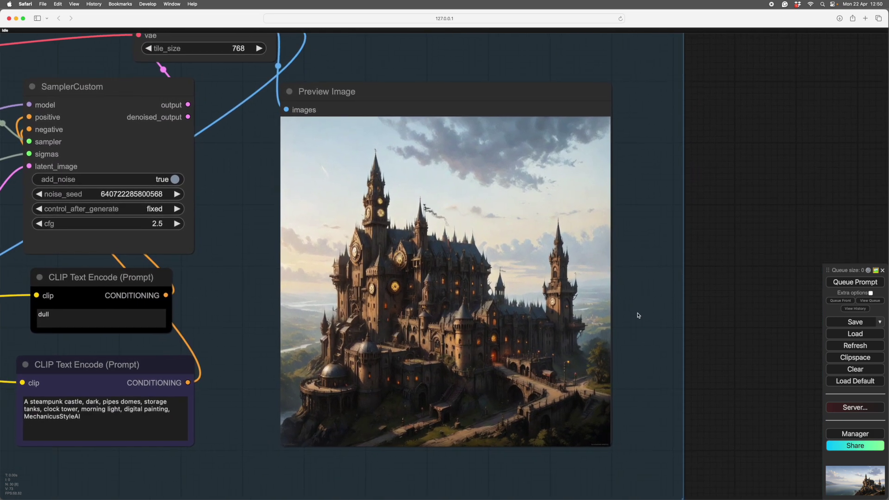
mouse_move(632, 309)
mouse_down()
mouse_move(630, 325)
mouse_move(647, 304)
mouse_up()
scroll(648, 316, up, 4)
drag(648, 335, 694, 333)
scroll(688, 337, down, 2)
scroll(688, 337, up, 1)
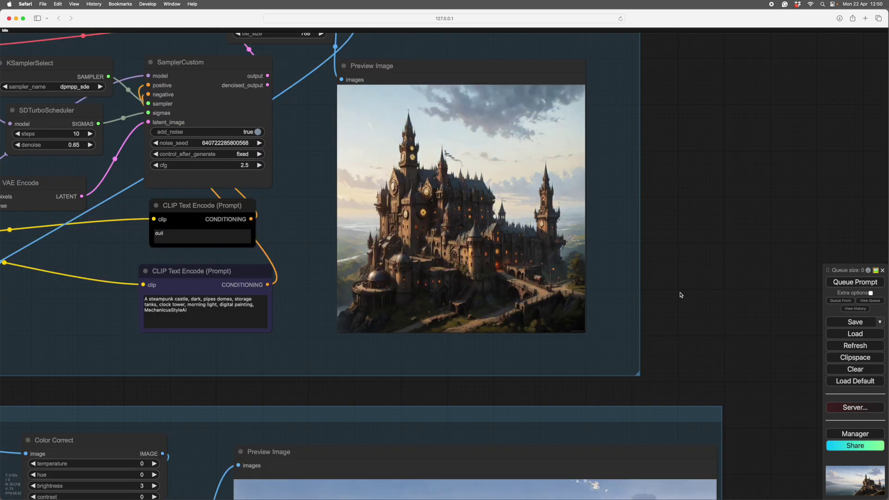
Nudge the Composite group's castle Preview Image node slightly closer to the ImageCompositeMasked node
drag(722, 336, 789, 268)
drag(339, 339, 841, 288)
drag(187, 426, 210, 206)
scroll(173, 352, up, 2)
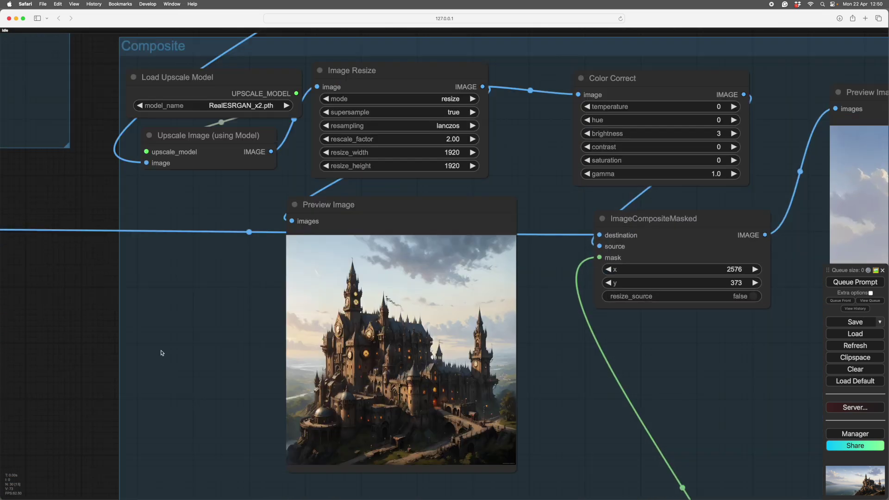
drag(337, 224, 348, 225)
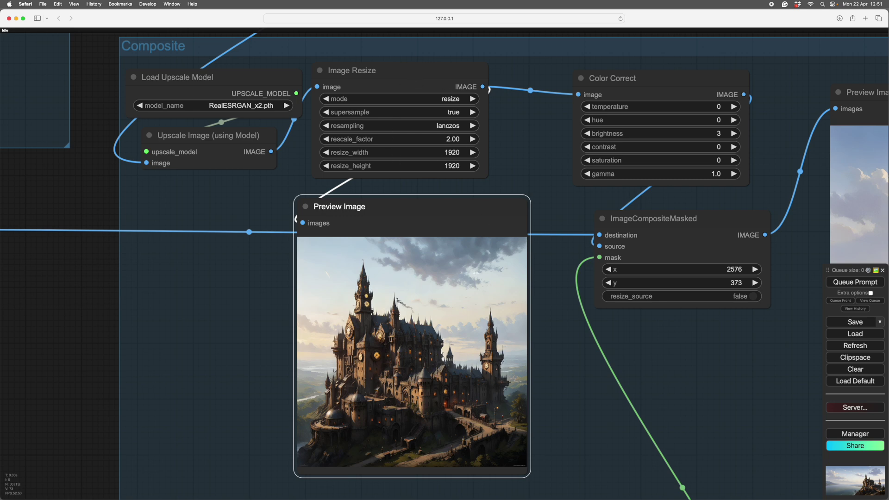
drag(671, 363, 643, 353)
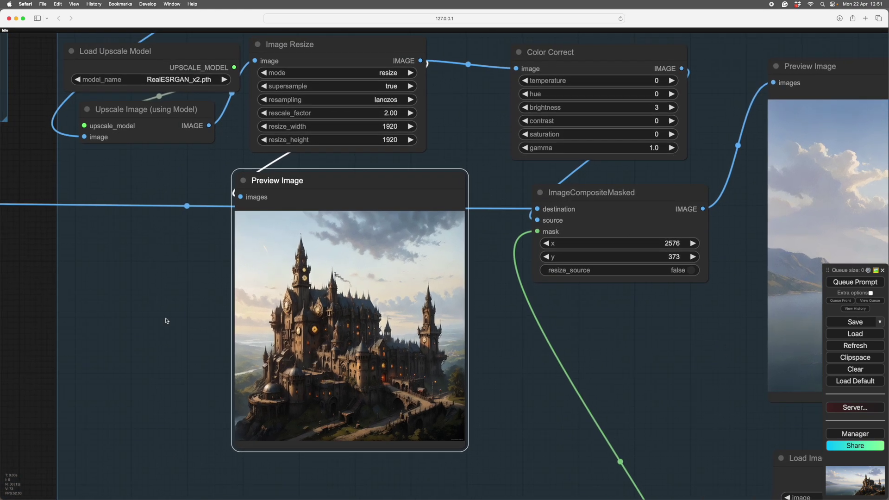
Trace the original landscape's link from the Load Image node beside ImageCrop through the reroute nodes into the Composite group
drag(143, 318, 423, 337)
drag(227, 336, 325, 334)
drag(324, 333, 551, 324)
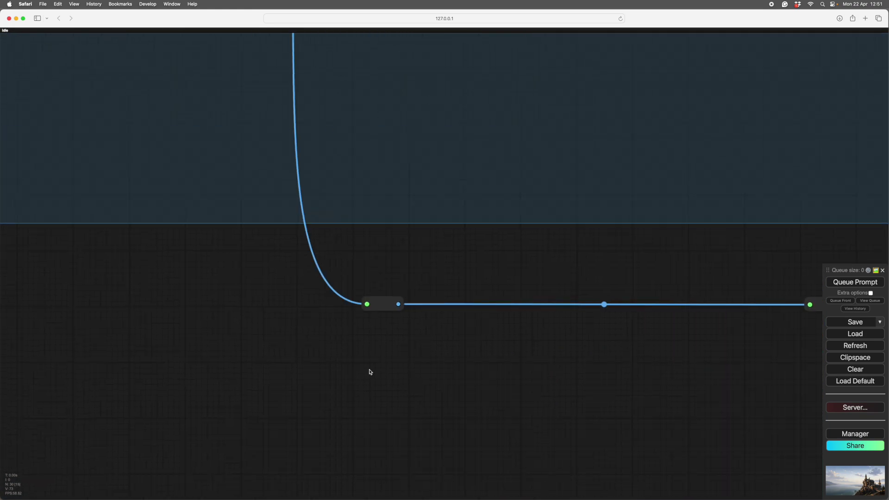
drag(313, 401, 319, 440)
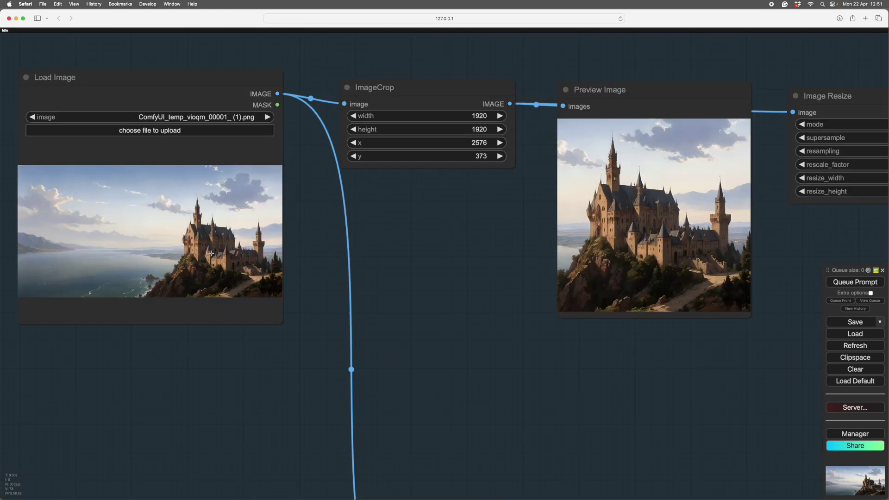
drag(238, 390, 232, 366)
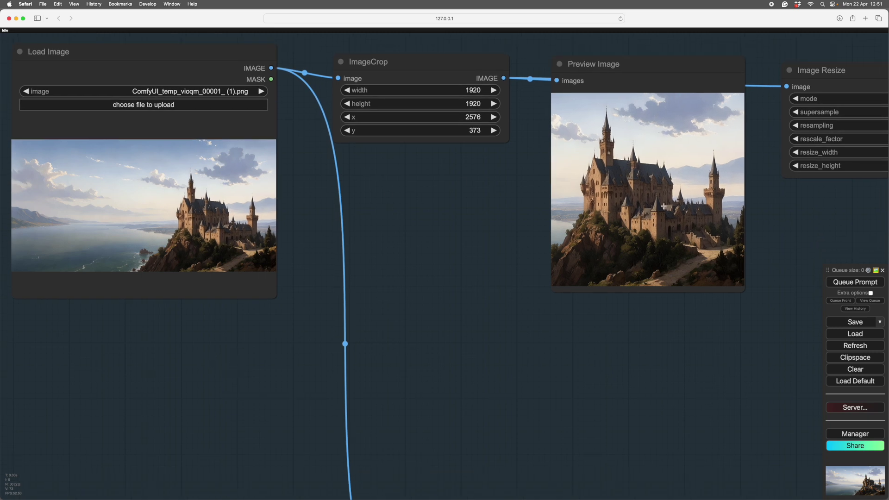
scroll(528, 373, down, 5)
scroll(528, 373, right, 5)
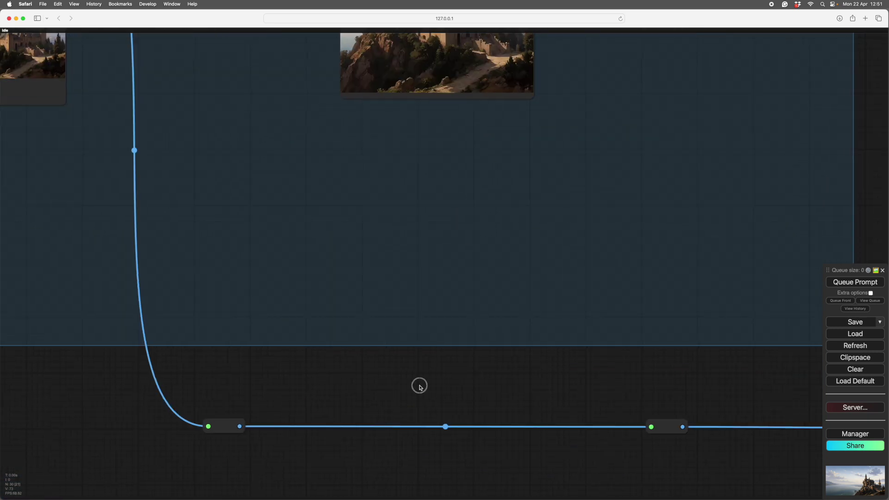
scroll(420, 386, right, 5)
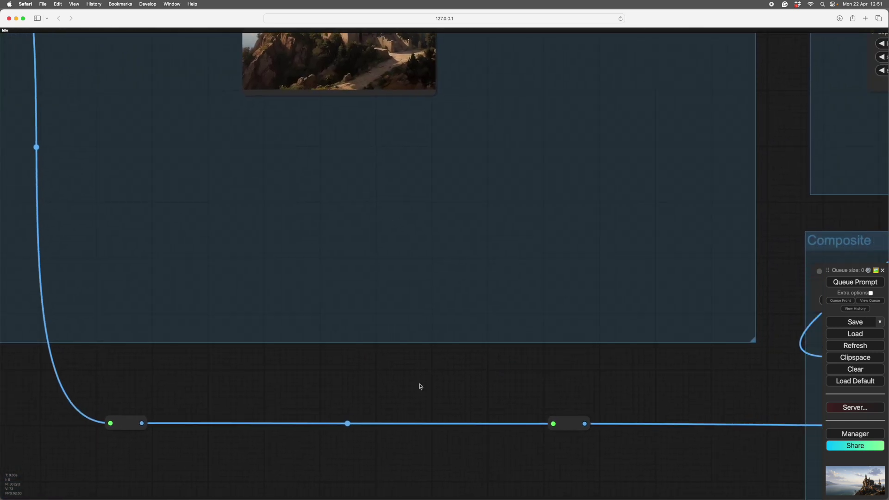
scroll(578, 374, right, 5)
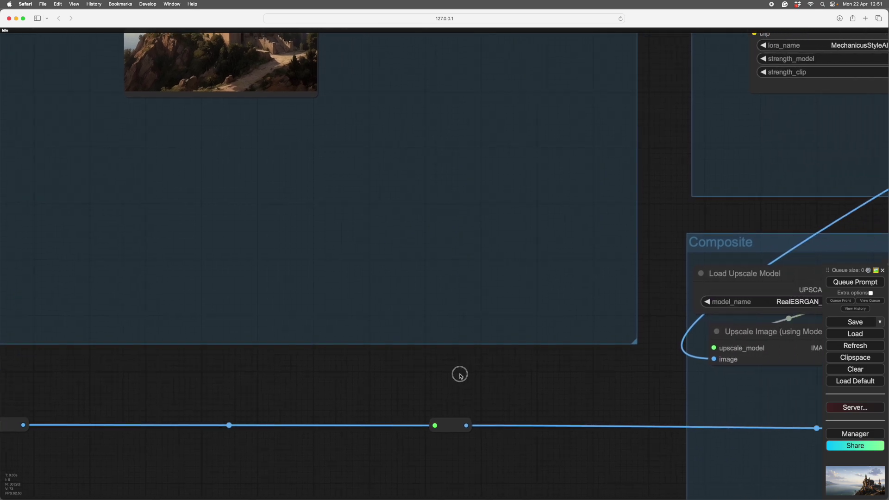
scroll(459, 377, down, 5)
drag(502, 451, 199, 367)
Examine the upscaled castle preview up close beside the ImageCompositeMasked node's inputs
scroll(533, 415, up, 7)
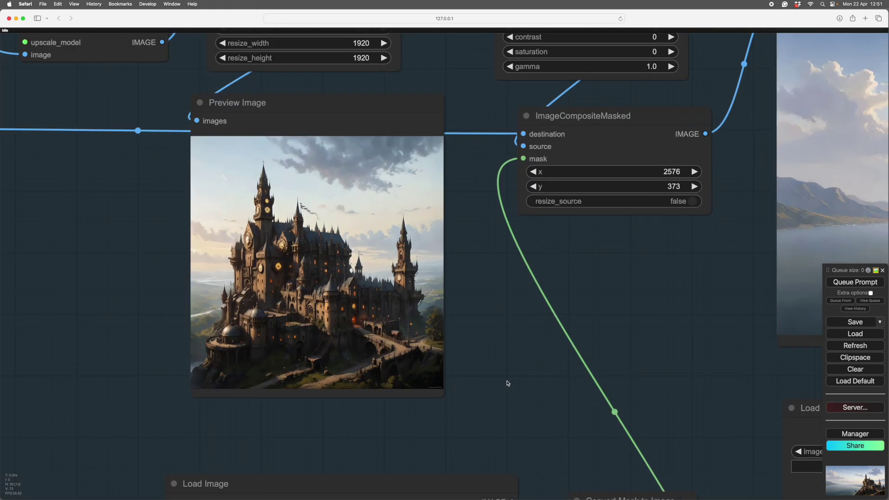
scroll(508, 384, up, 3)
drag(500, 349, 641, 416)
scroll(627, 401, up, 4)
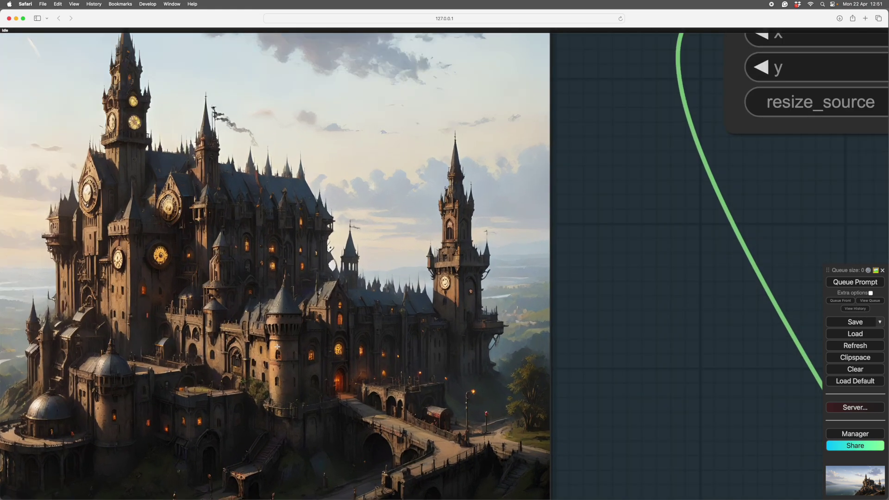
scroll(661, 363, down, 6)
drag(661, 363, 647, 361)
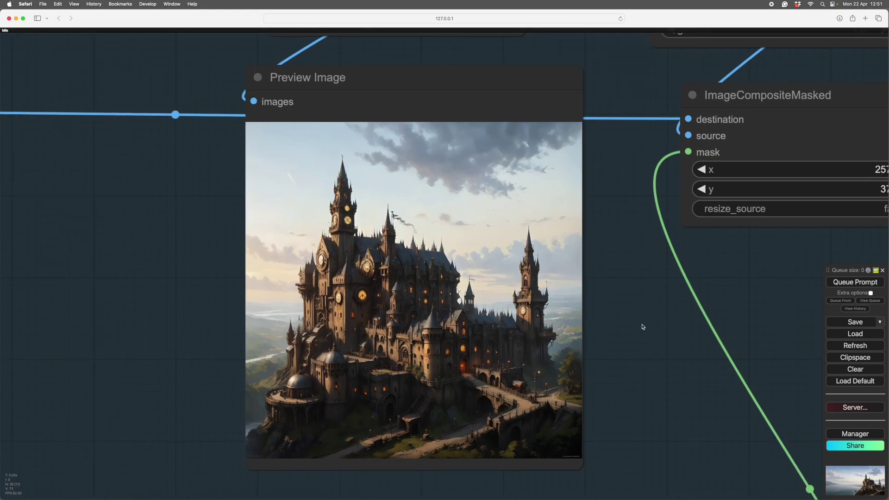
Examine the masked castle in the Load Image node, the mask conversion and Gaussian Blur nodes, and the blurred mask preview
scroll(642, 325, down, 10)
drag(642, 325, 552, 290)
drag(477, 354, 464, 192)
scroll(444, 461, left, 1)
scroll(366, 426, up, 5)
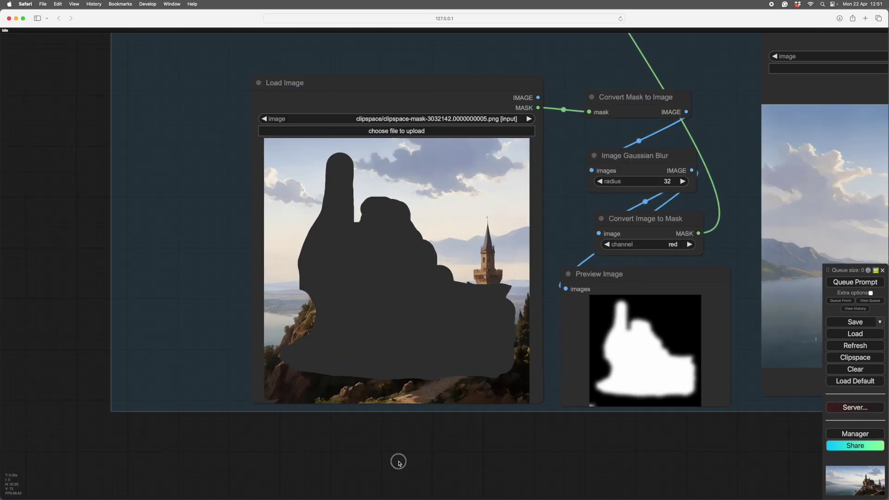
scroll(399, 462, up, 3)
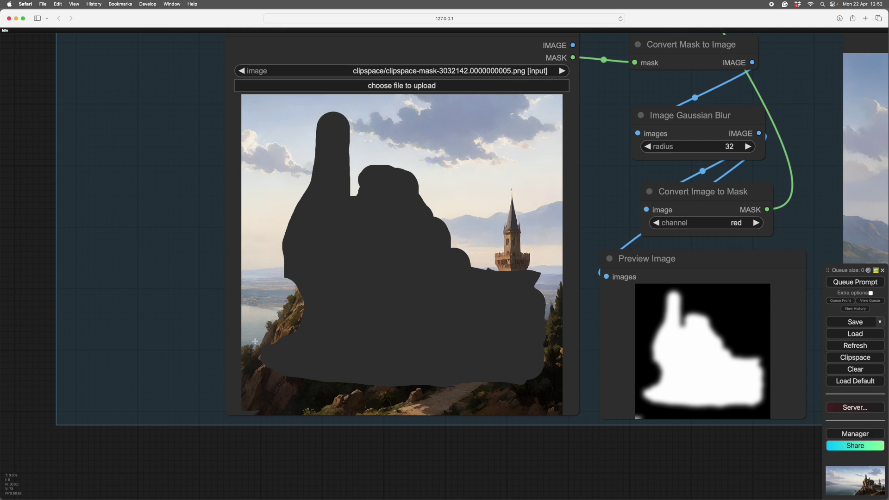
scroll(448, 451, down, 5)
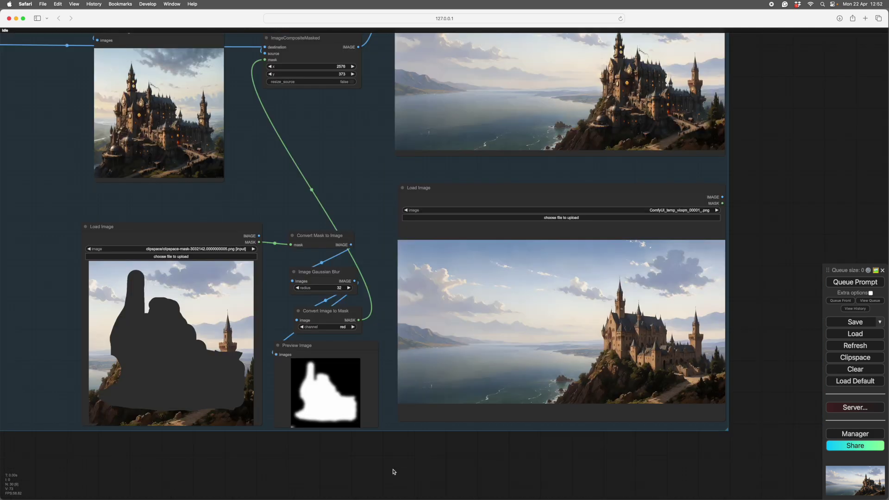
scroll(393, 471, up, 4)
drag(345, 463, 474, 482)
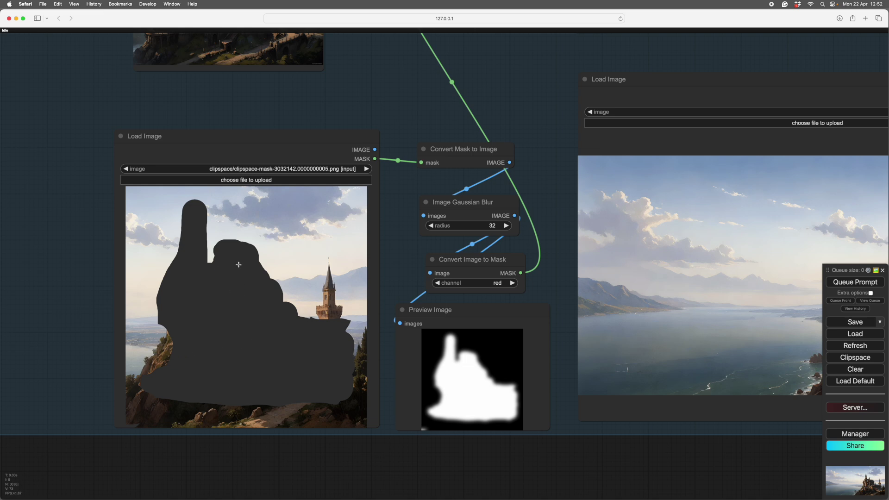
Compare the original landscape with the composited result and inspect how the restyled castle's path blends into the foreground
drag(543, 479, 524, 476)
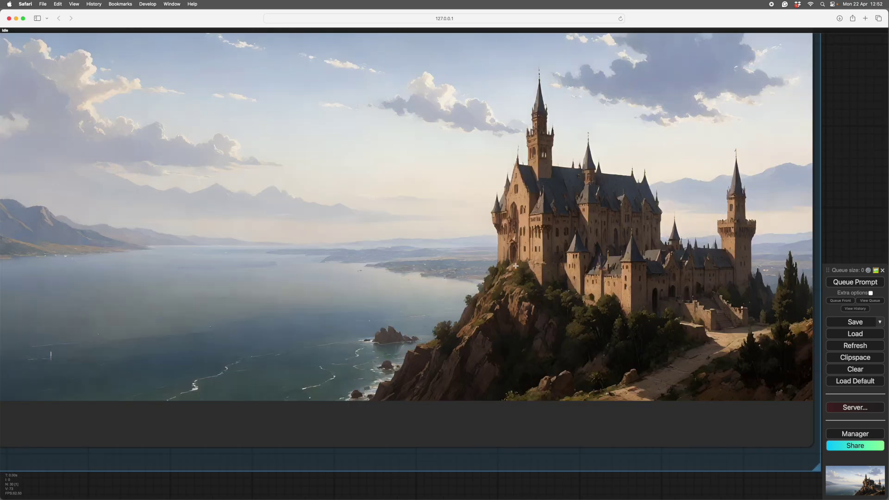
scroll(500, 261, down, 6)
drag(687, 206, 664, 412)
drag(669, 321, 671, 375)
scroll(665, 351, up, 8)
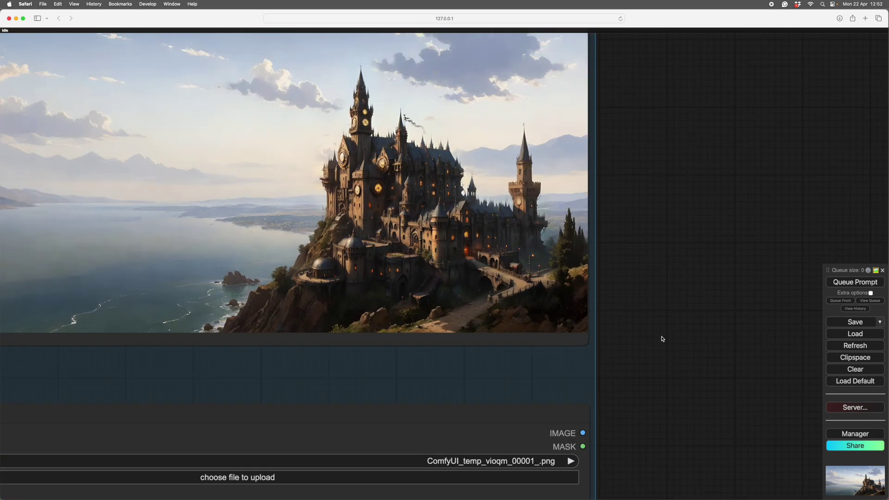
scroll(319, 196, up, 3)
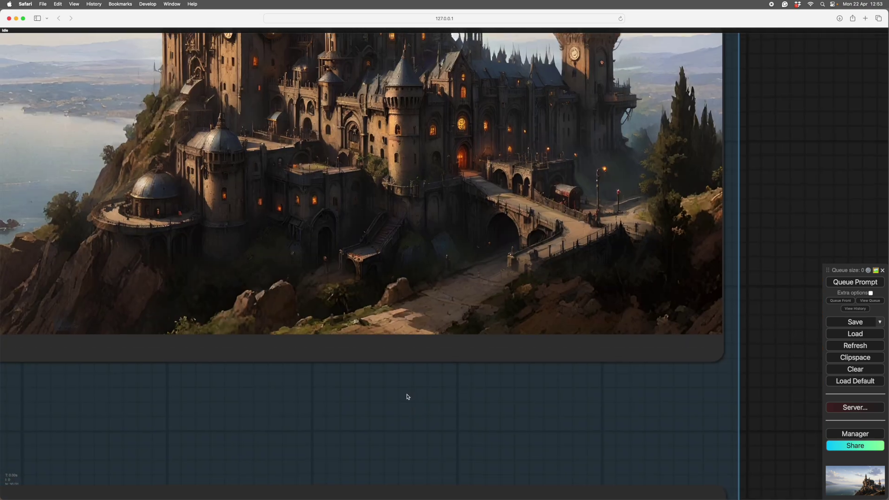
scroll(407, 395, up, 4)
drag(405, 383, 347, 436)
drag(473, 435, 377, 448)
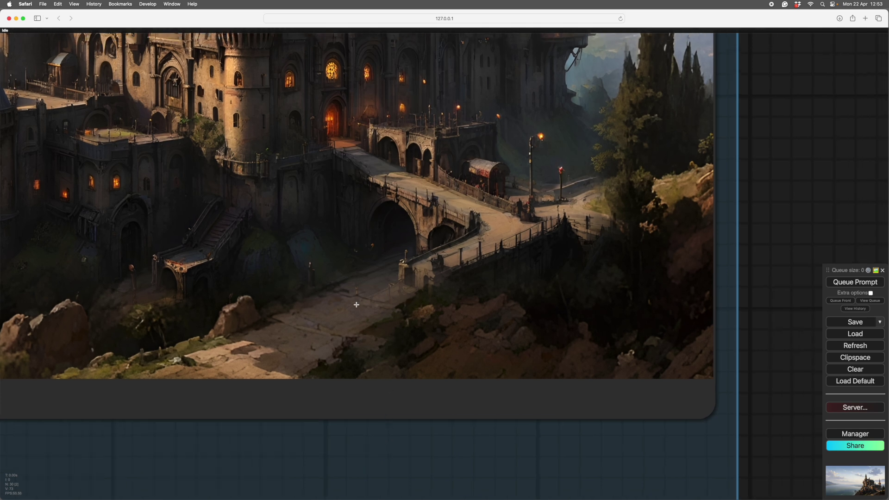
Inspect the blending around the composited castle's separate clock tower and trees, then view the result within the wider landscape
scroll(793, 169, down, 1)
drag(795, 161, 715, 371)
scroll(549, 344, up, 5)
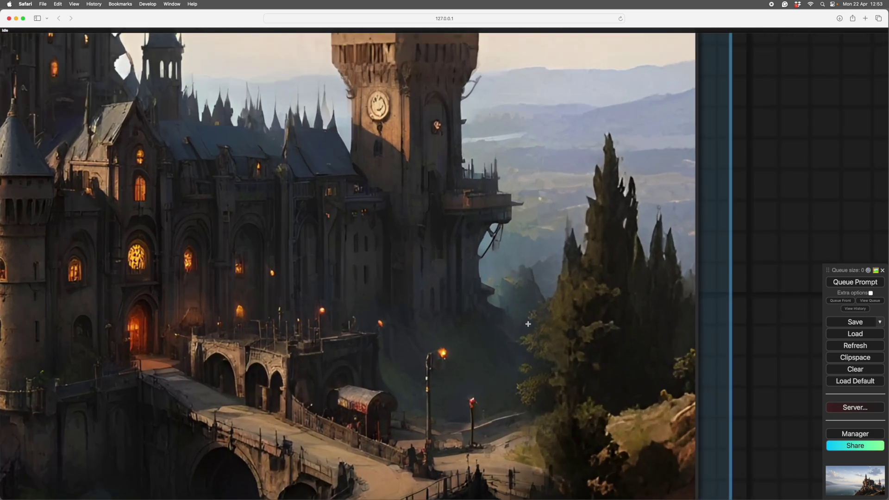
drag(784, 212, 735, 386)
drag(756, 291, 760, 343)
scroll(755, 336, down, 3)
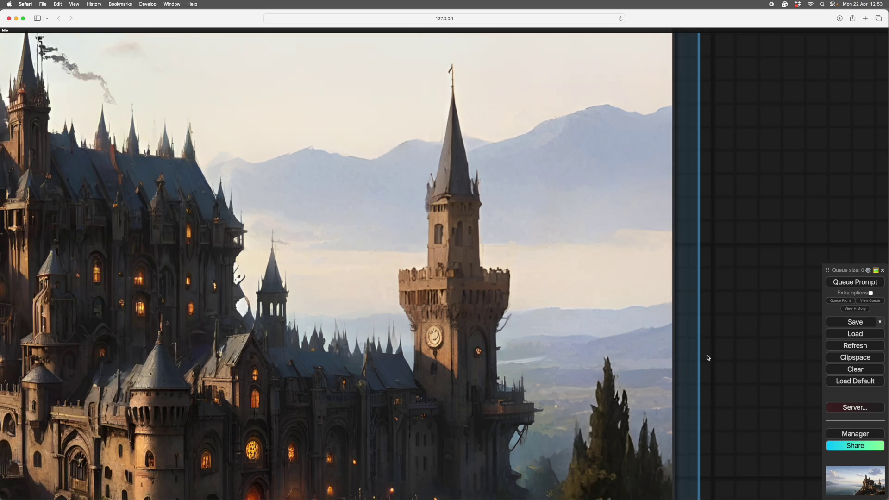
scroll(719, 371, up, 4)
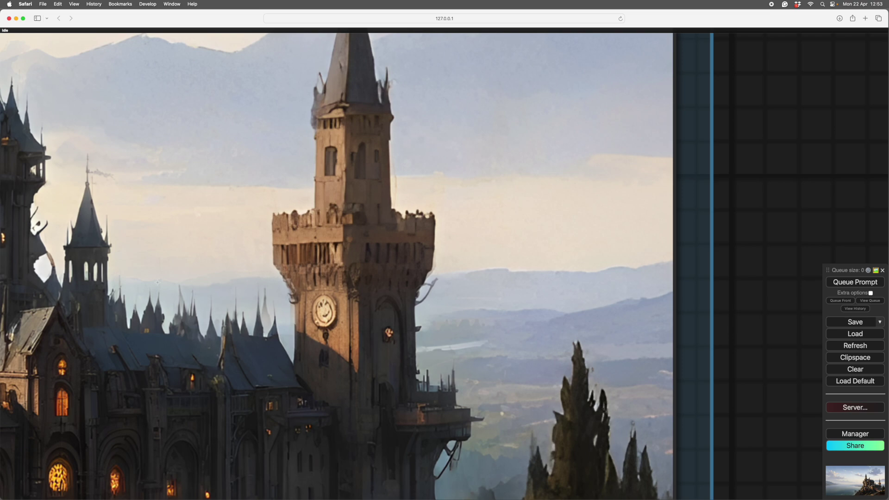
scroll(741, 320, down, 5)
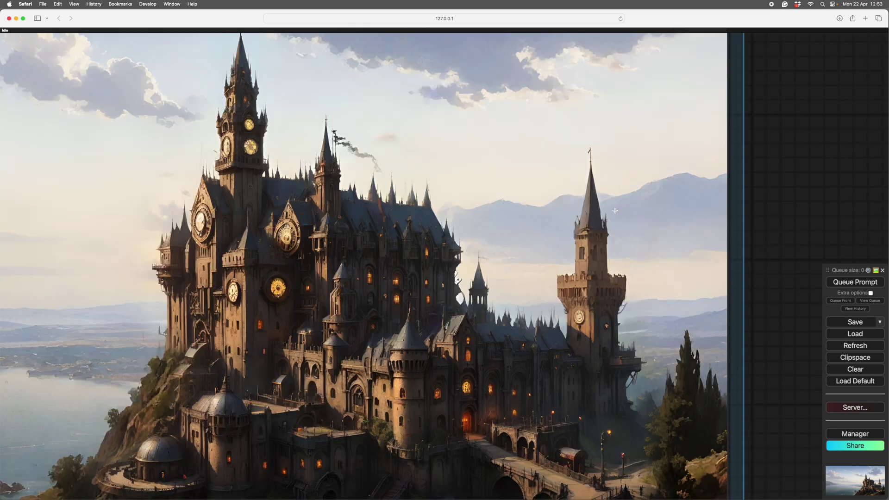
scroll(774, 238, down, 3)
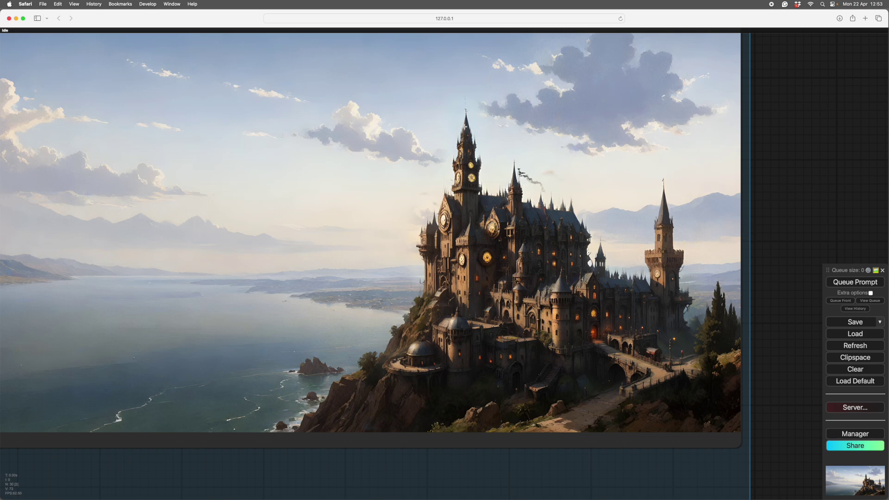
Examine the composited castle in the landscape, checking it against the Color Correct node's settings and the ImageCompositeMasked inputs
scroll(779, 175, down, 2)
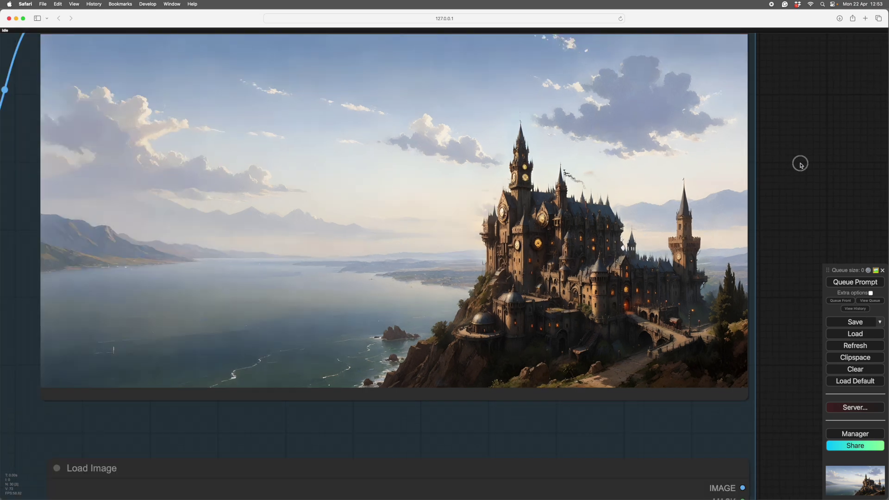
drag(801, 167, 761, 260)
scroll(516, 236, up, 3)
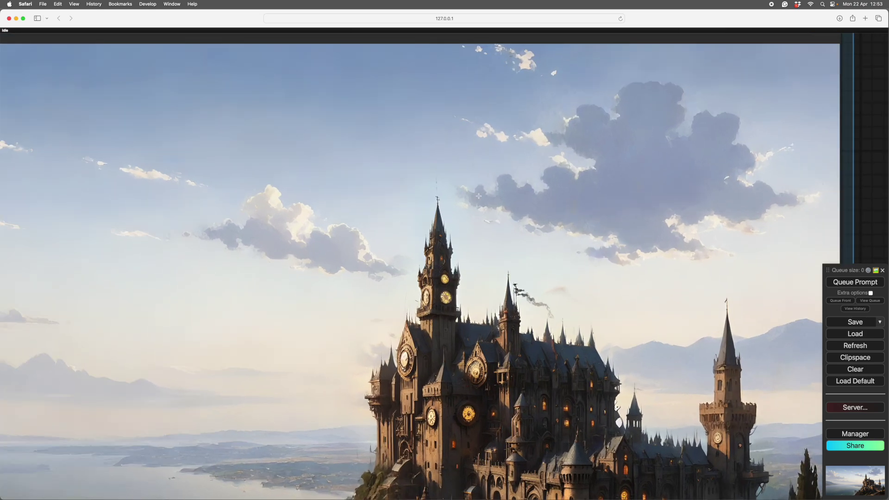
scroll(754, 209, down, 5)
drag(284, 56, 466, 99)
drag(241, 159, 334, 176)
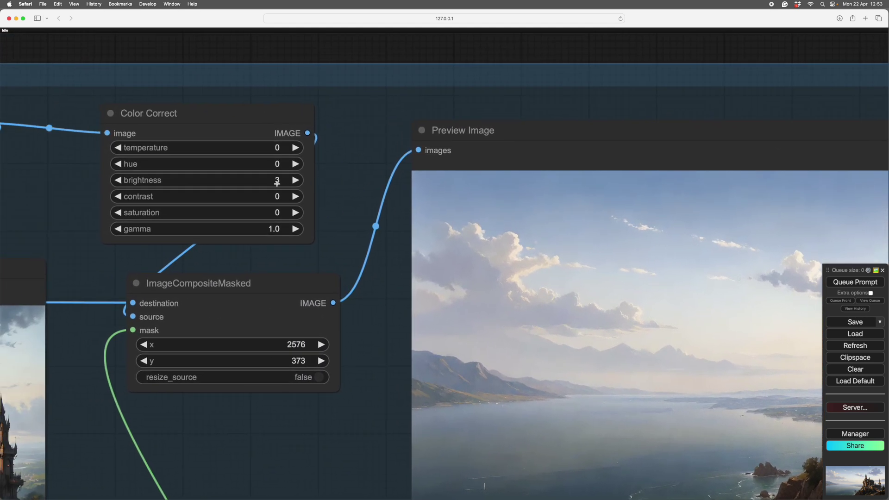
click(217, 120)
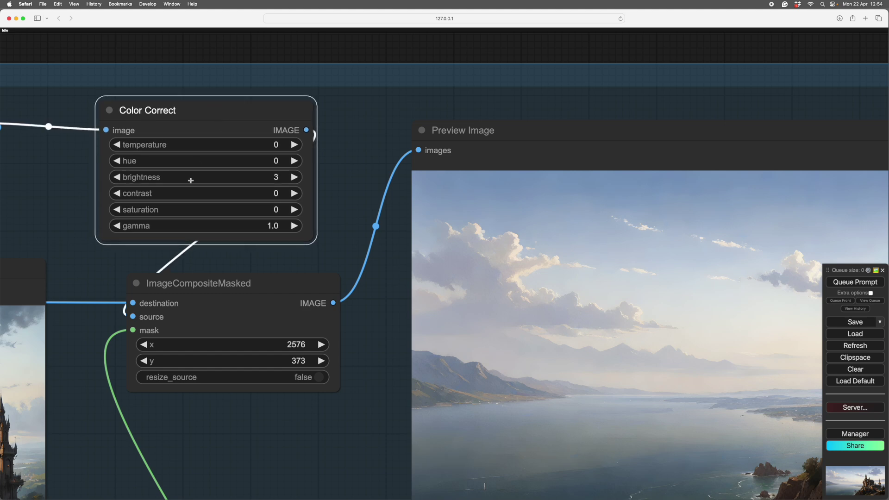
drag(212, 445, 337, 406)
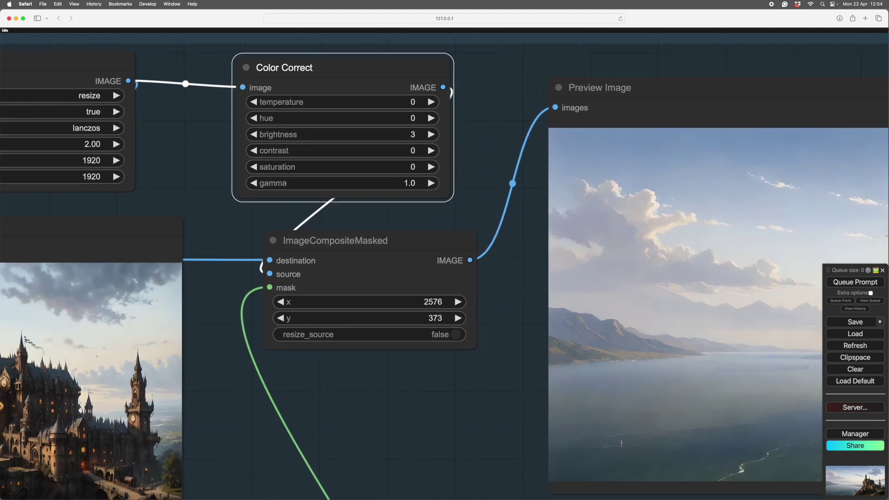
drag(416, 418, 59, 364)
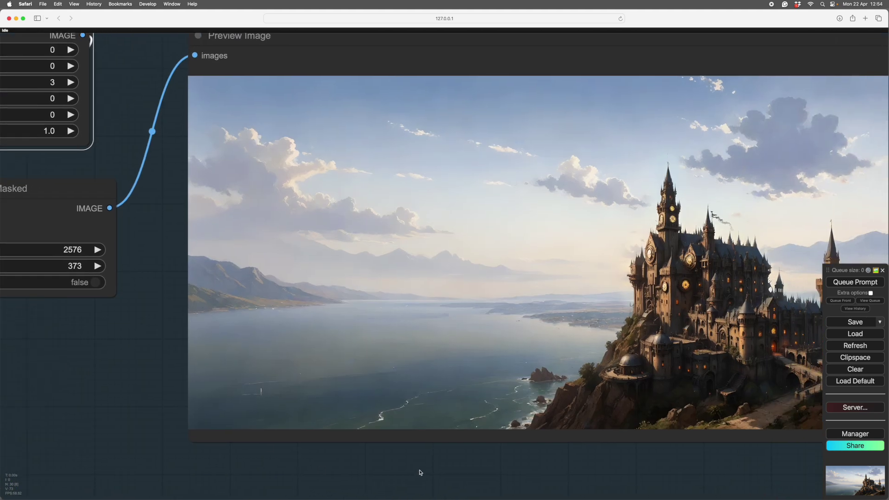
drag(417, 466, 171, 443)
drag(352, 472, 341, 480)
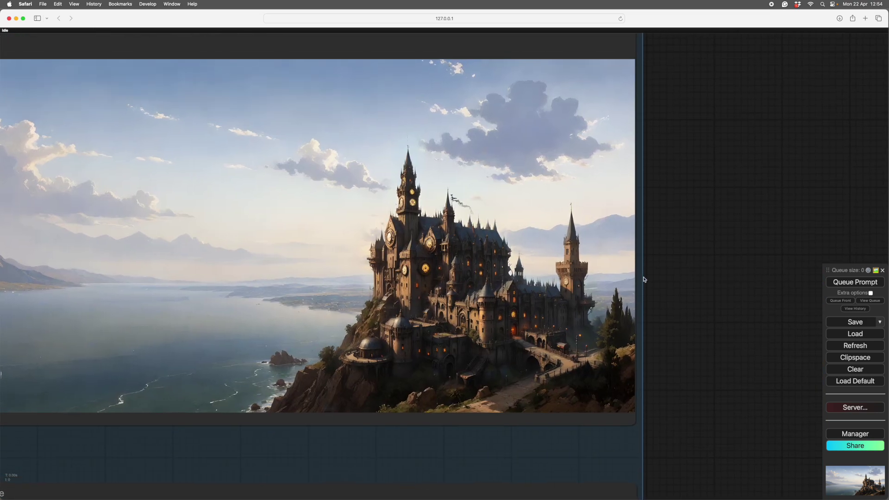
Review the whole Composite group, from the upscale and color correction nodes to the mask chain and the composited result
scroll(691, 281, down, 4)
scroll(703, 354, down, 3)
drag(710, 378, 755, 250)
scroll(765, 254, down, 4)
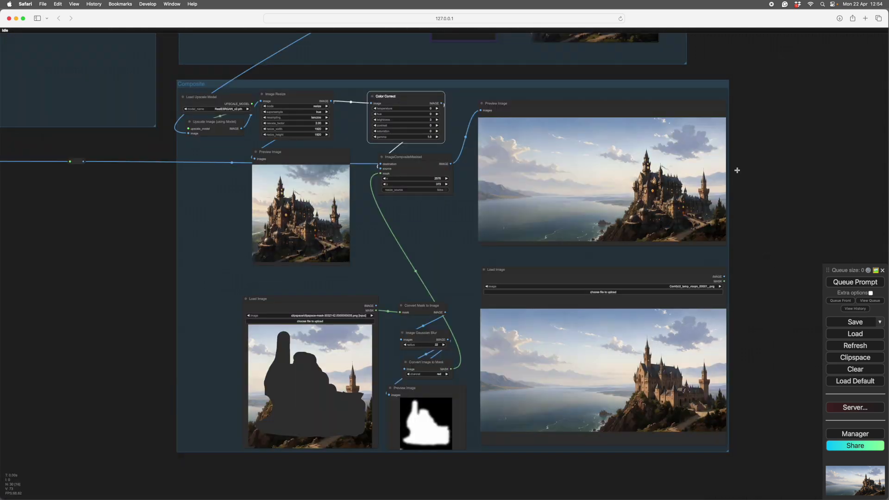
drag(795, 87, 778, 98)
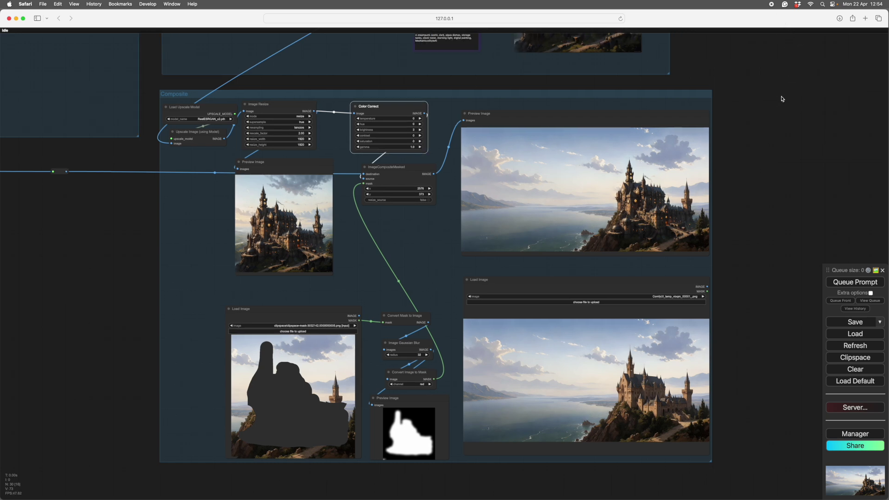
click(780, 115)
drag(767, 73, 764, 74)
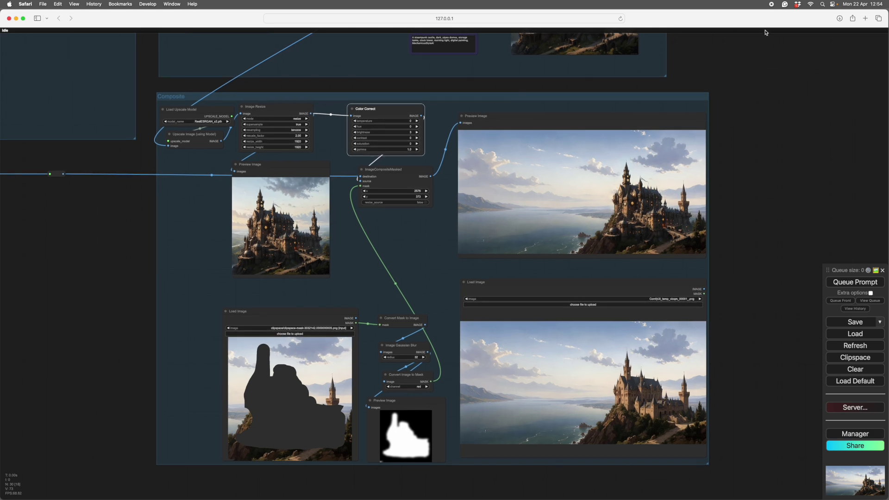
click(777, 79)
click(776, 36)
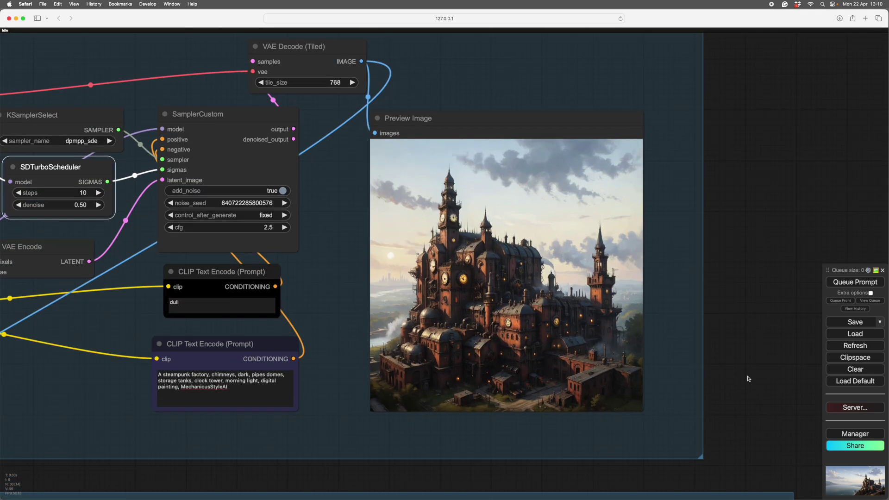
Examine the restyled steampunk factory preview beside its sampler and prompt nodes, and its composited version in the landscape
click(529, 479)
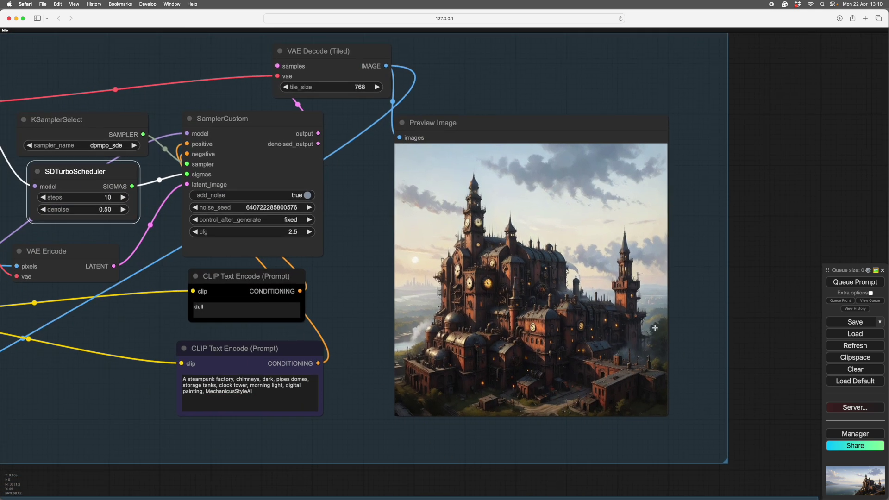
scroll(751, 321, up, 3)
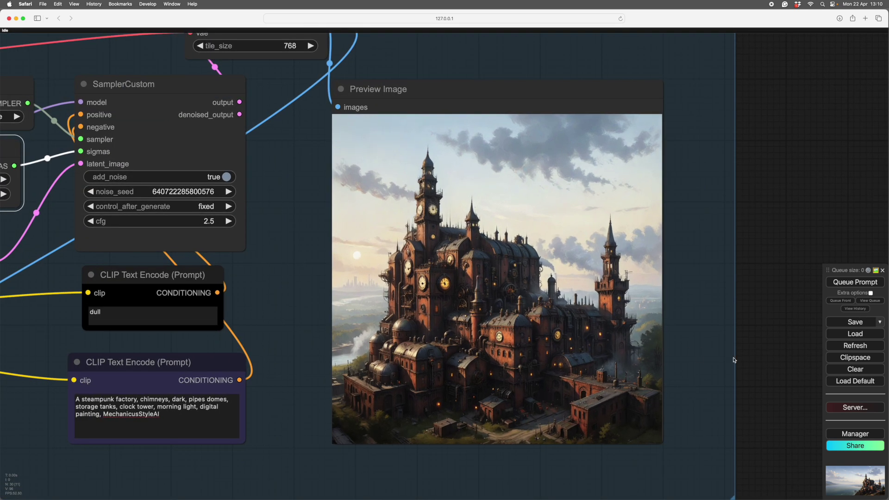
scroll(797, 370, down, 3)
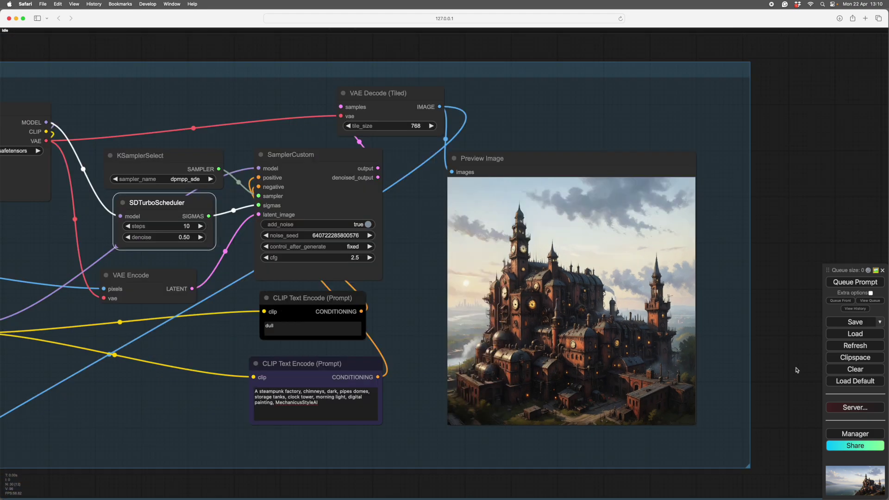
drag(794, 399, 755, 274)
drag(808, 490, 747, 190)
scroll(757, 300, up, 2)
scroll(757, 299, up, 2)
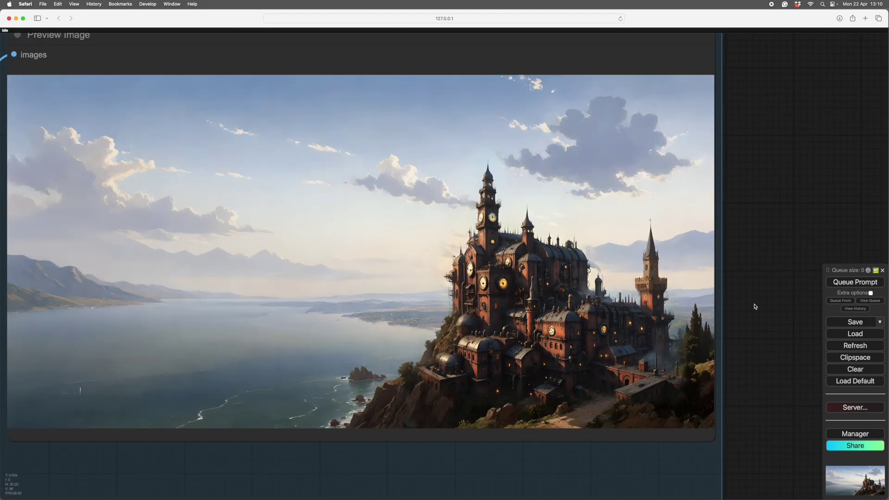
drag(746, 333, 761, 321)
scroll(763, 321, down, 2)
drag(778, 246, 736, 344)
scroll(583, 334, up, 8)
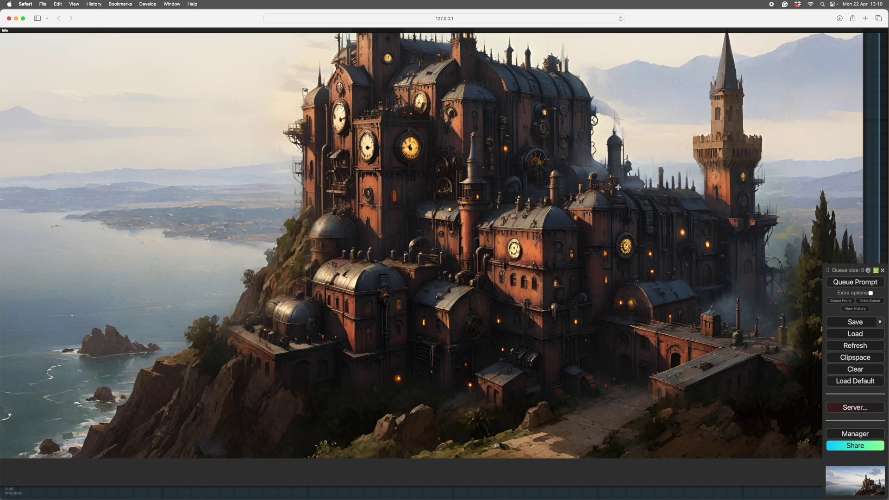
Inspect up close how the composited factory's towers, outbuildings and cliff edge blend with the original sky and foreground path
scroll(611, 140, down, 2)
drag(843, 149, 808, 291)
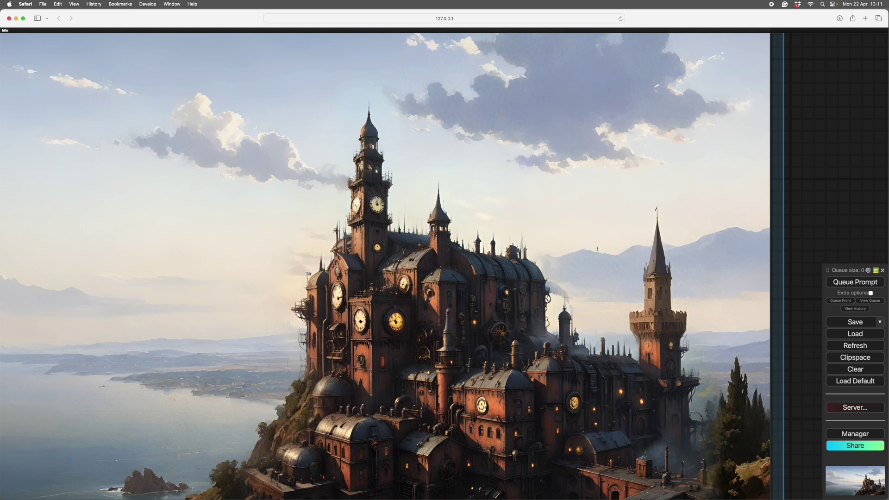
drag(798, 293, 729, 157)
mouse_move(750, 289)
mouse_down()
mouse_move(752, 211)
mouse_move(746, 220)
mouse_move(755, 222)
mouse_up()
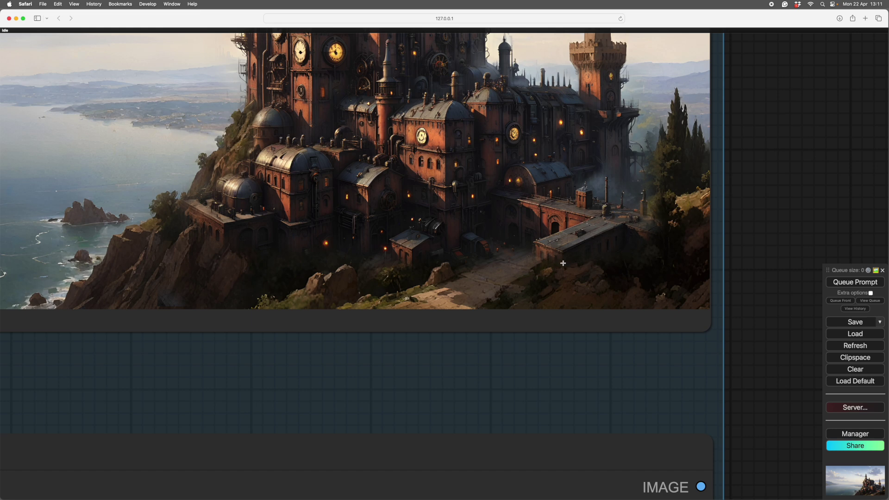
drag(772, 326, 776, 300)
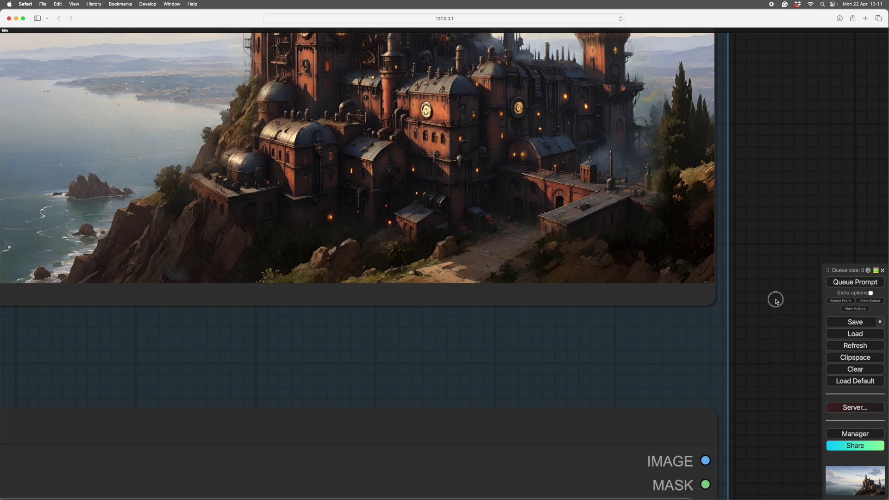
scroll(776, 301, down, 2)
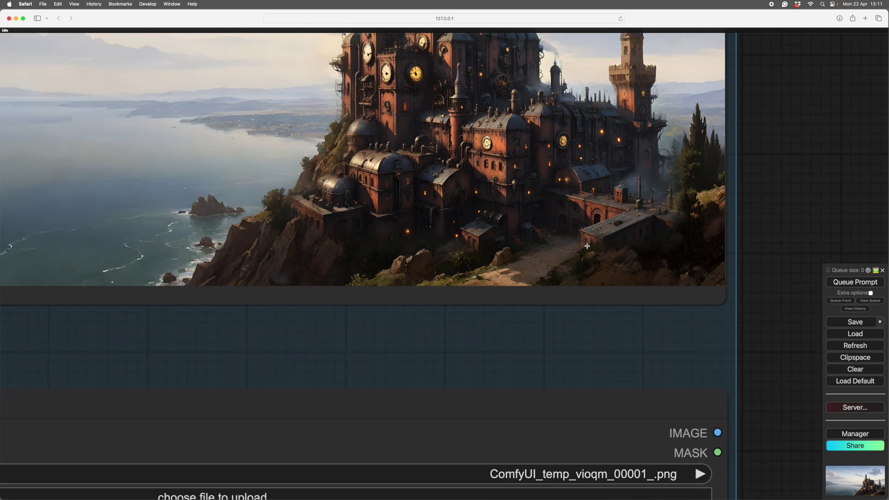
scroll(788, 315, down, 3)
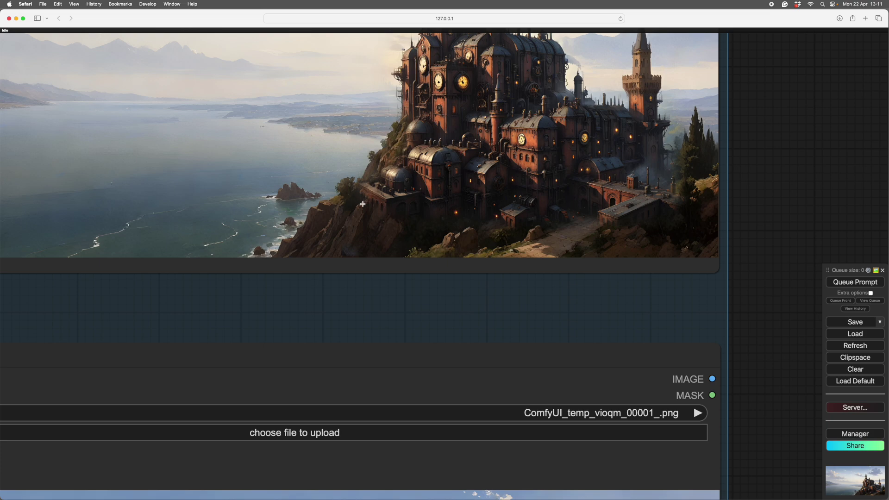
scroll(778, 254, down, 8)
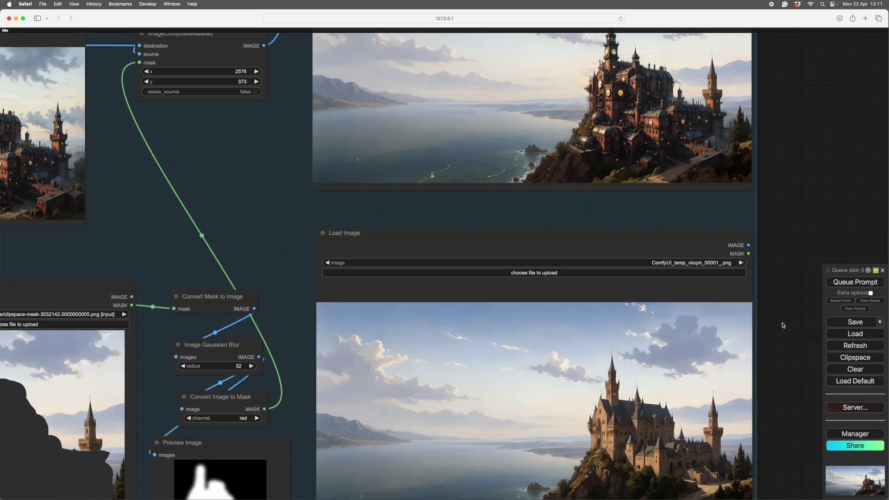
Examine the castle mask in the Load Image node and its blurred preview against the composited factory
drag(782, 323, 792, 193)
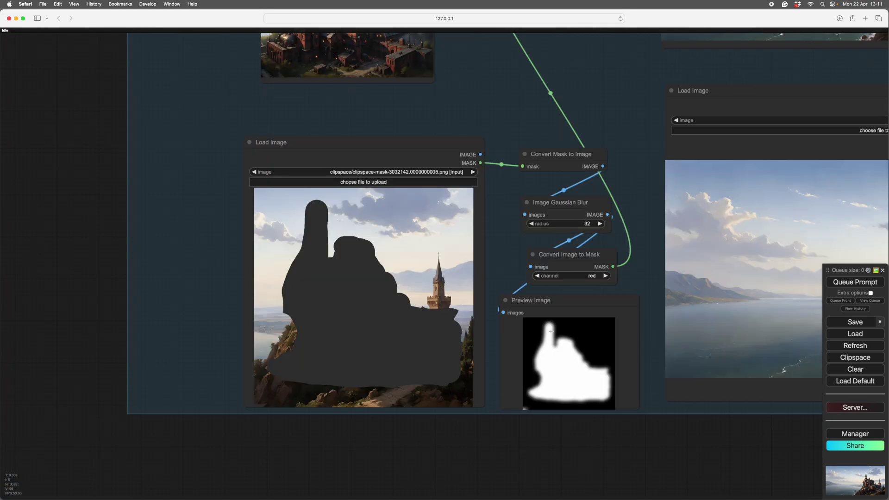
drag(467, 437, 452, 438)
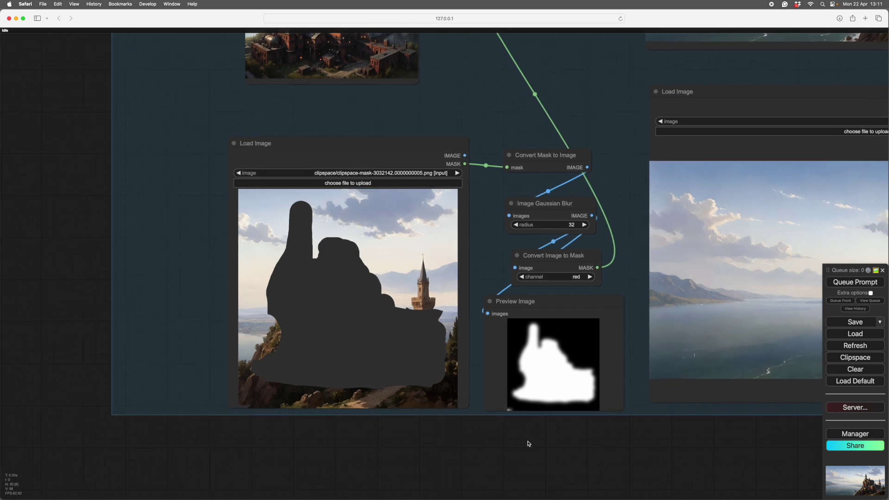
scroll(501, 438, right, 5)
scroll(580, 431, up, 2)
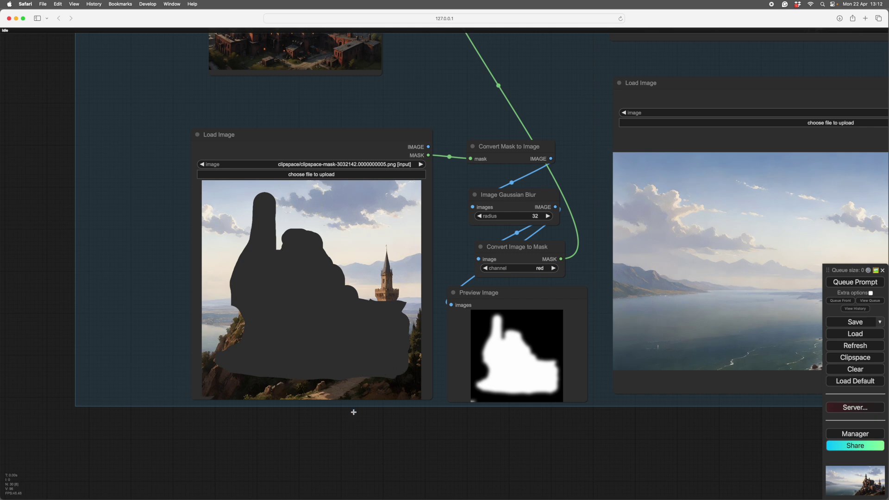
scroll(455, 445, down, 3)
scroll(474, 445, down, 1)
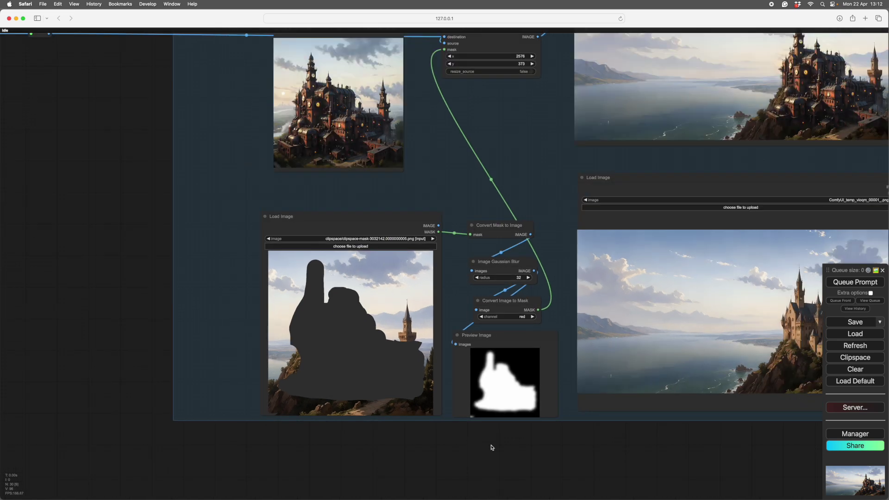
drag(475, 444, 455, 474)
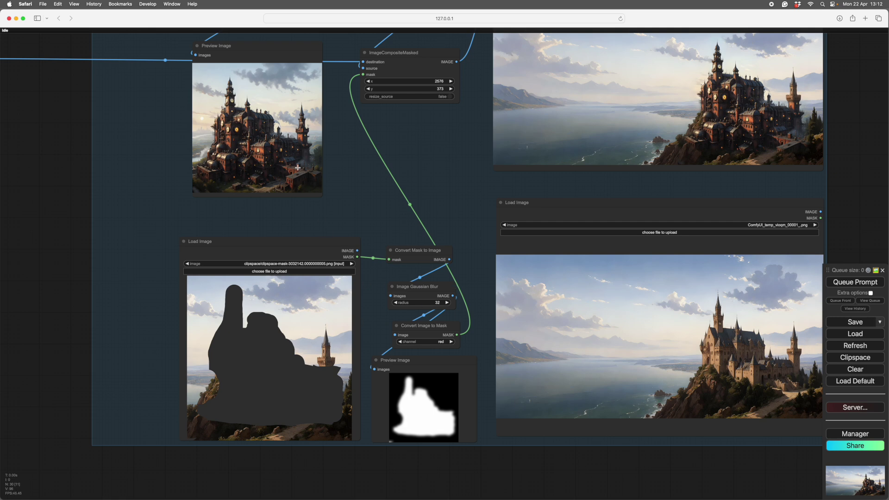
In the MaskEditor, extend the castle mask over the cliff's lower rocks, the separate tower's base and the foreground path, and save it to the node
right_click(265, 366)
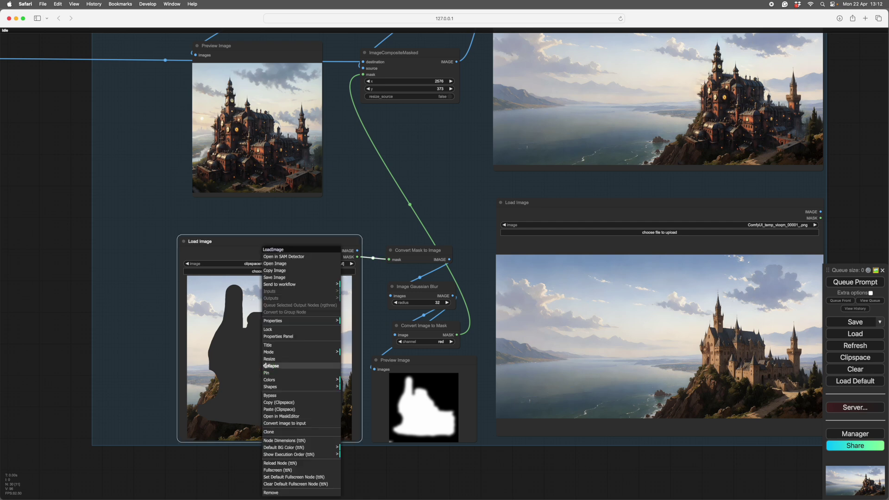
click(281, 416)
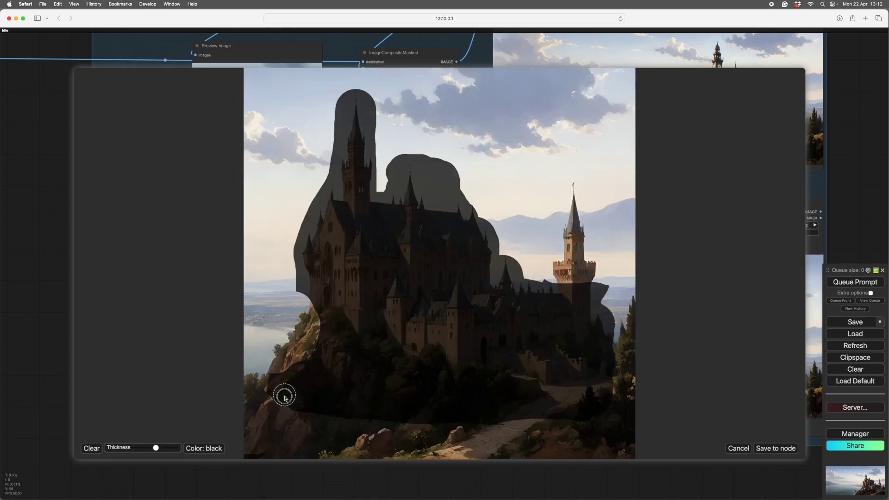
mouse_move(284, 397)
mouse_down()
mouse_move(288, 421)
mouse_move(341, 430)
mouse_move(346, 441)
mouse_move(391, 435)
mouse_move(310, 435)
mouse_move(345, 444)
mouse_up()
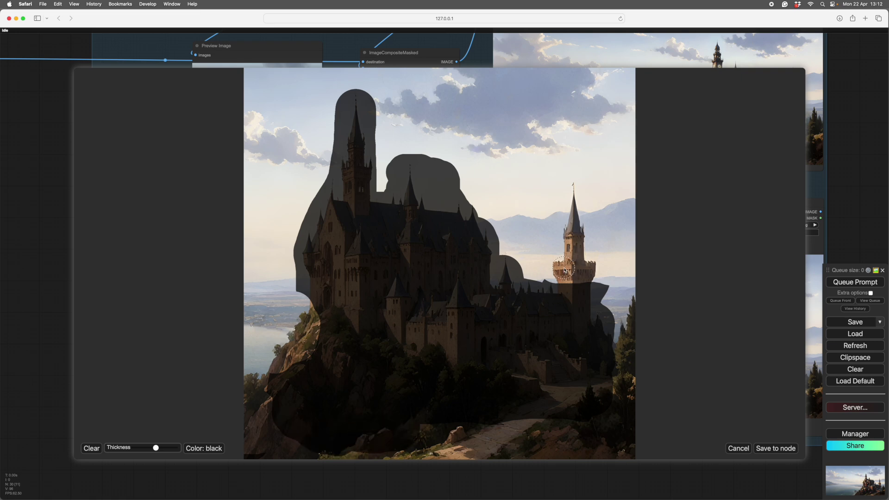
mouse_move(562, 297)
mouse_down()
mouse_move(588, 288)
mouse_move(579, 296)
mouse_up()
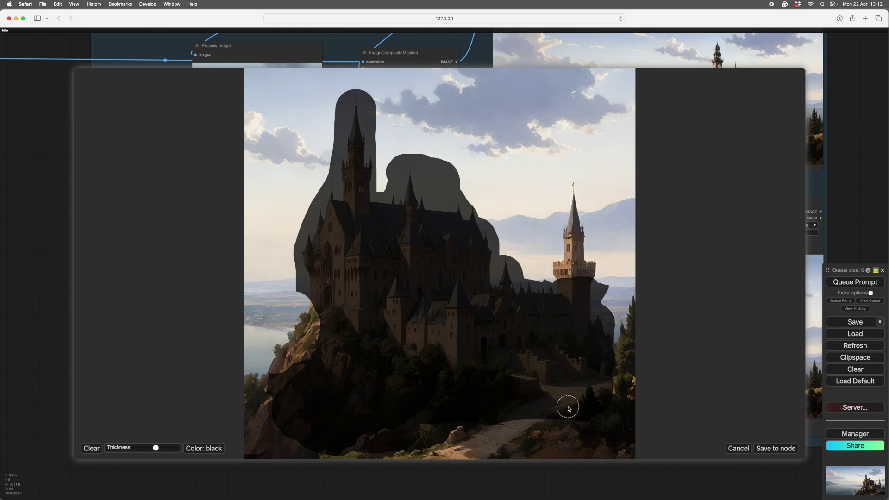
mouse_move(568, 407)
mouse_down()
mouse_move(544, 433)
mouse_move(516, 433)
mouse_move(531, 420)
mouse_move(501, 430)
mouse_up()
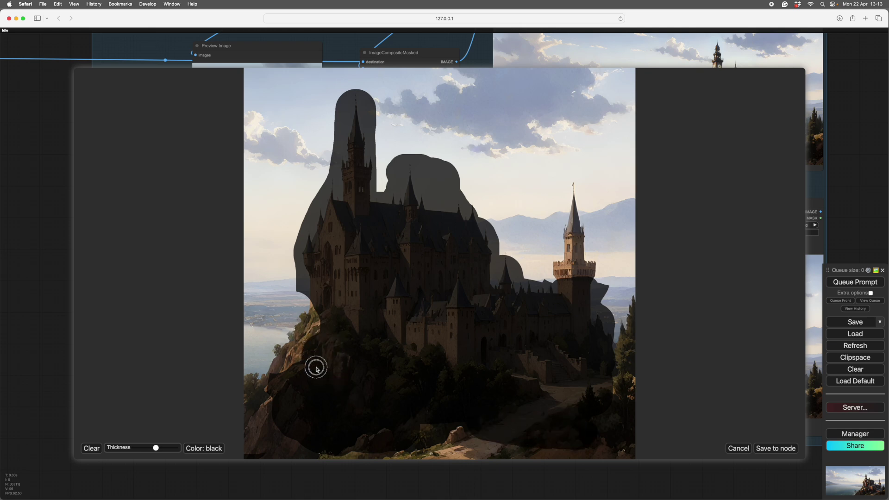
click(762, 451)
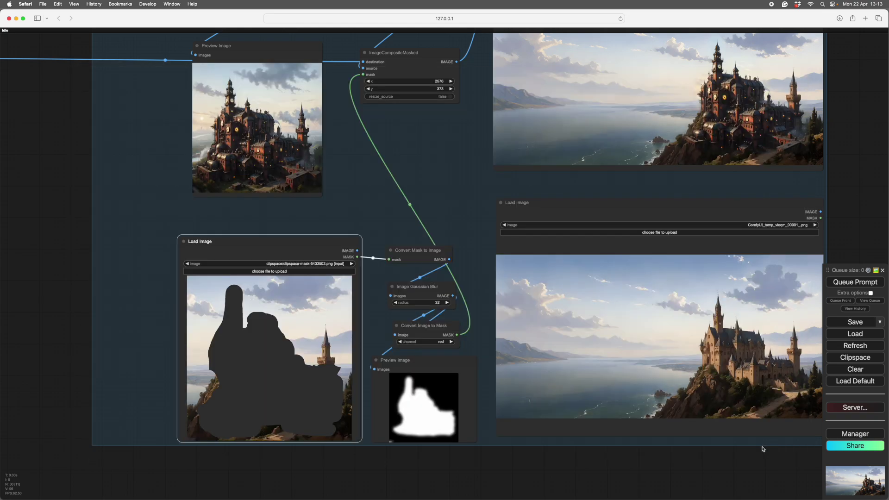
Queue the prompt to regenerate the factory composite with the extended mask, keeping the composited preview in view
drag(756, 463, 659, 469)
drag(790, 204, 718, 401)
scroll(718, 401, up, 5)
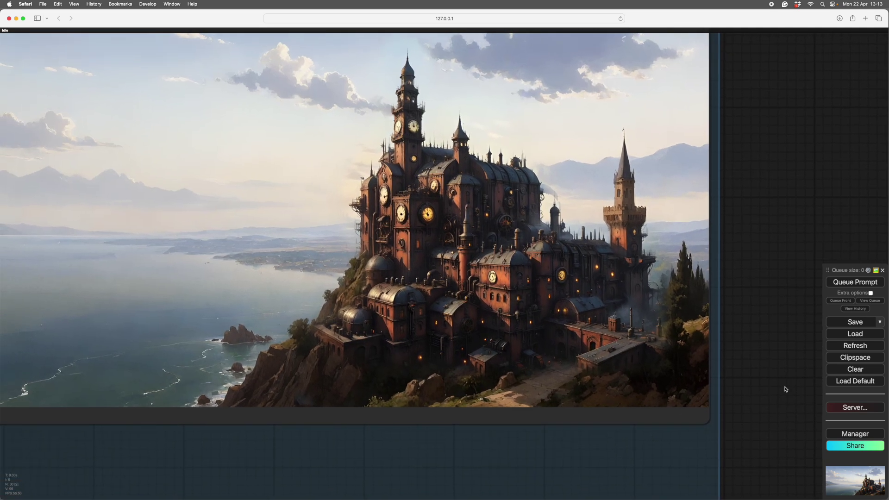
drag(785, 387, 786, 388)
click(844, 283)
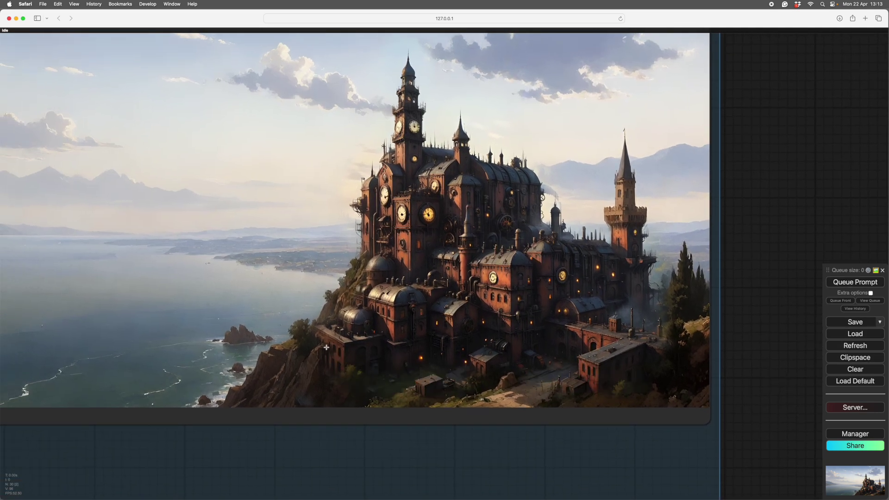
Inspect the composited factory's cliff edge, lower outbuildings and the trees beside the separate tower up close
scroll(395, 299, up, 3)
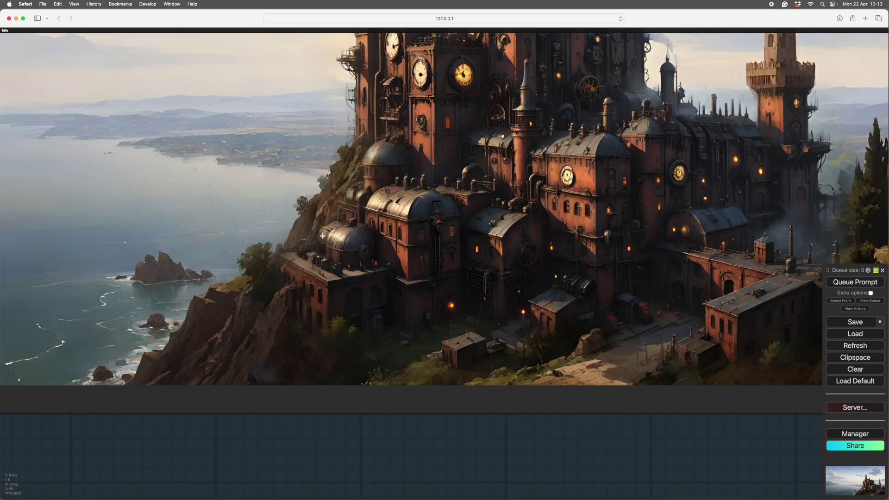
drag(698, 433, 477, 382)
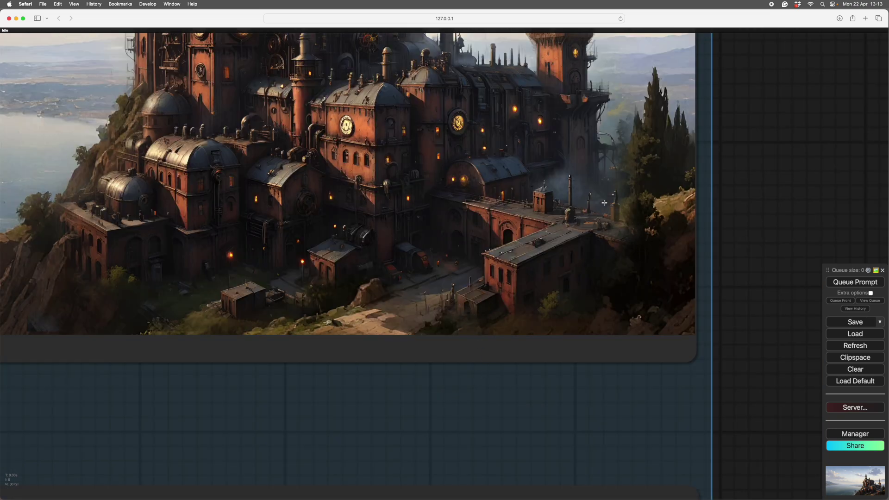
scroll(594, 386, up, 5)
In the MaskEditor, extend the castle mask over the bushes beside the path and the cliff's lower rocks, and save it to the node
scroll(616, 417, down, 5)
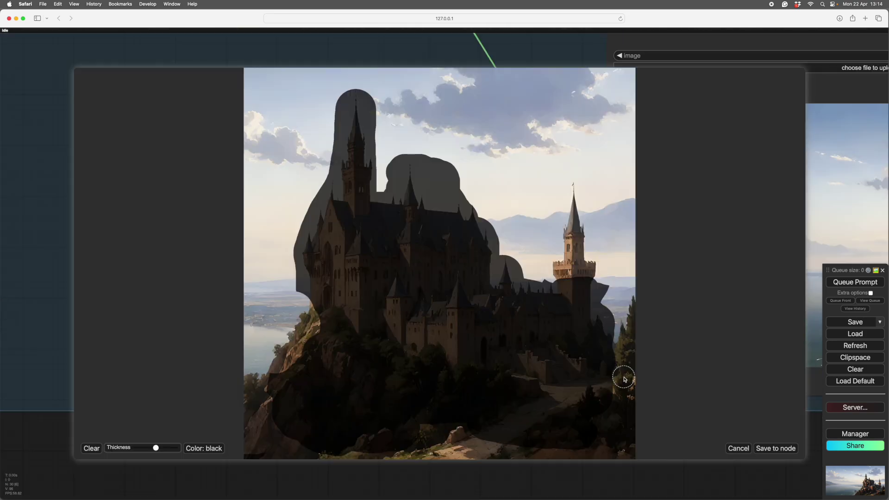
mouse_move(624, 378)
mouse_down()
mouse_move(612, 385)
mouse_move(619, 395)
mouse_up()
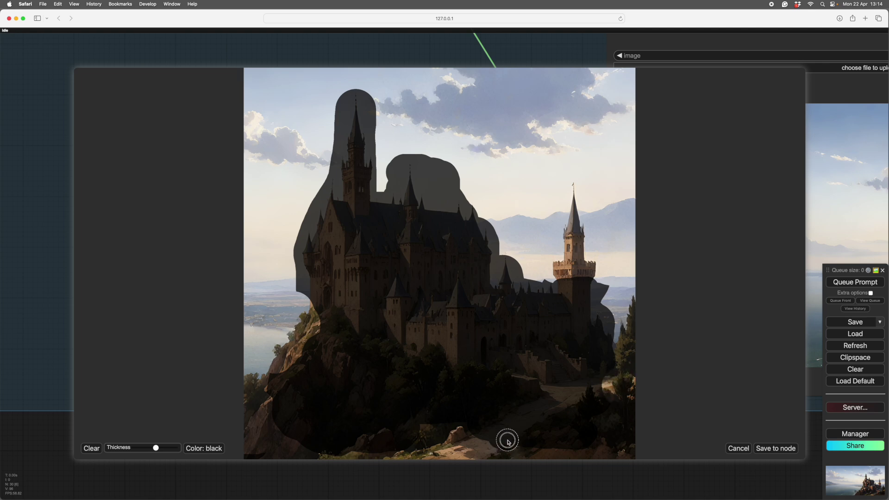
mouse_move(280, 439)
mouse_down()
mouse_move(317, 443)
mouse_move(300, 444)
mouse_up()
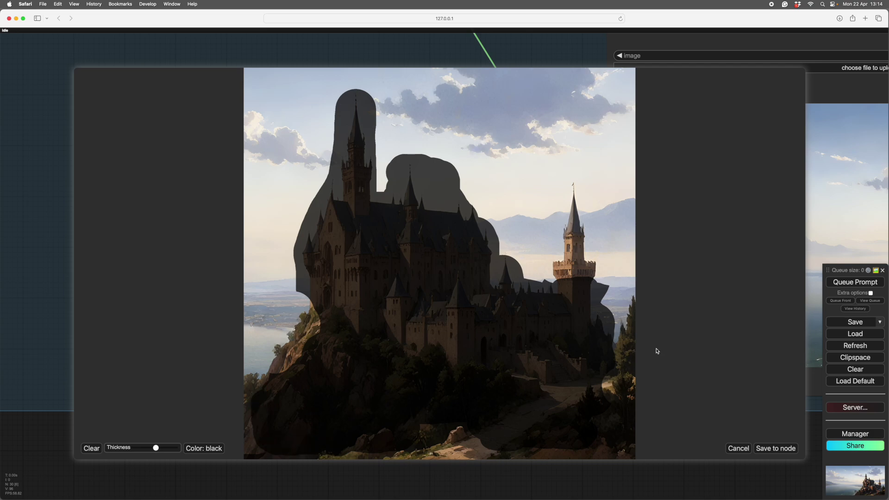
click(777, 448)
Inspect the composited factory's cliff base, outbuildings and path edge against the surrounding landscape in the Preview Image node
drag(766, 124, 695, 412)
scroll(694, 282, up, 4)
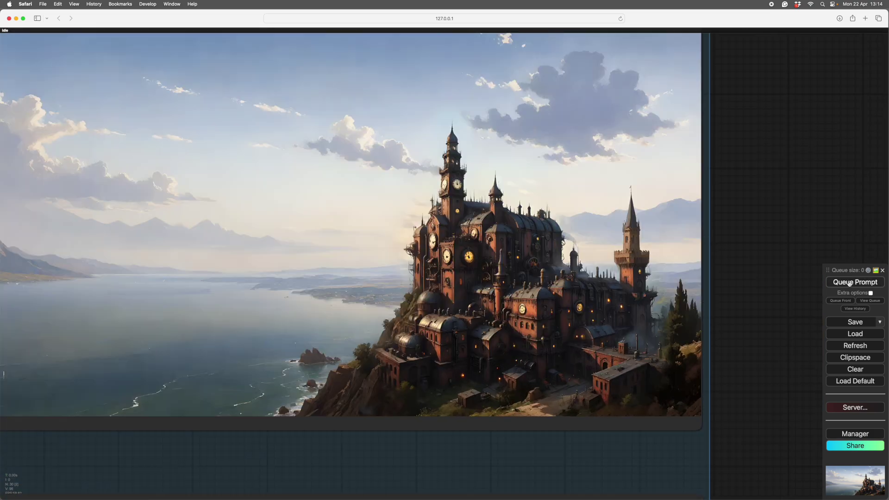
scroll(426, 412, up, 3)
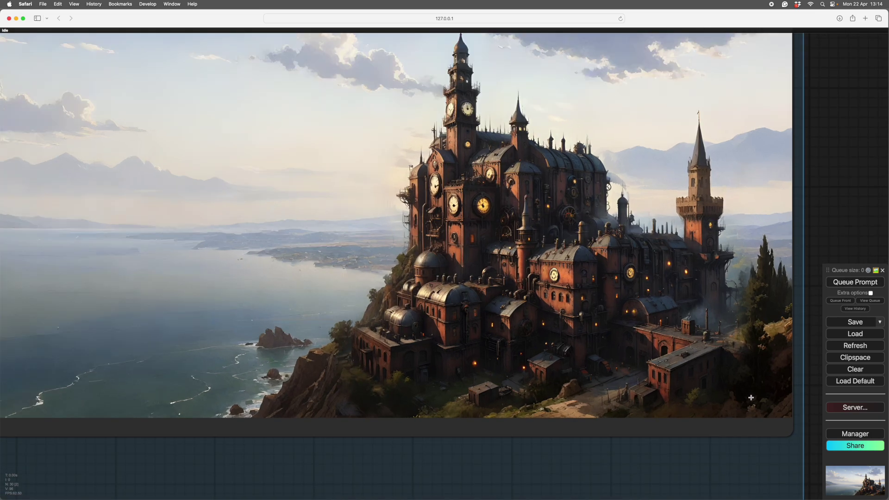
scroll(701, 336, up, 2)
scroll(717, 317, down, 5)
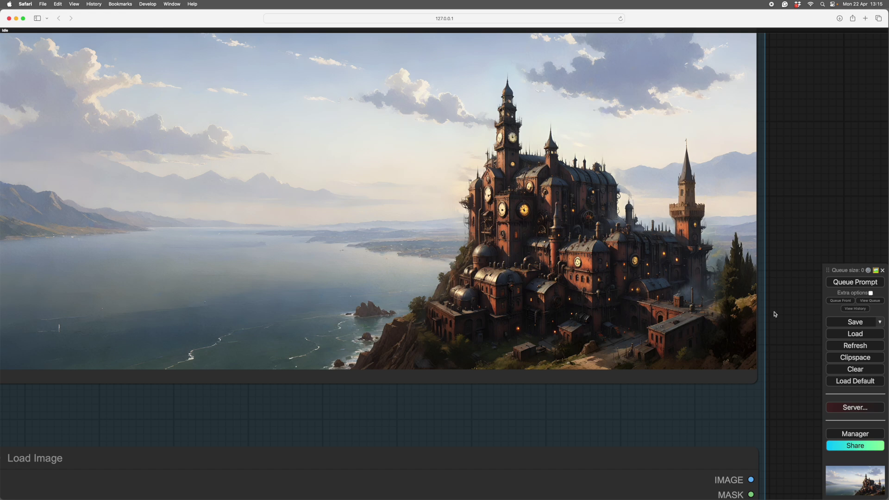
drag(796, 316, 755, 324)
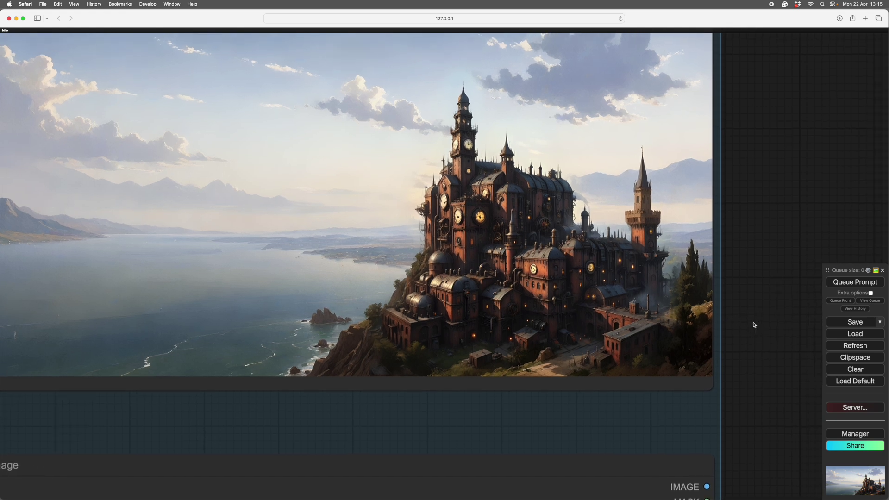
scroll(753, 325, down, 1)
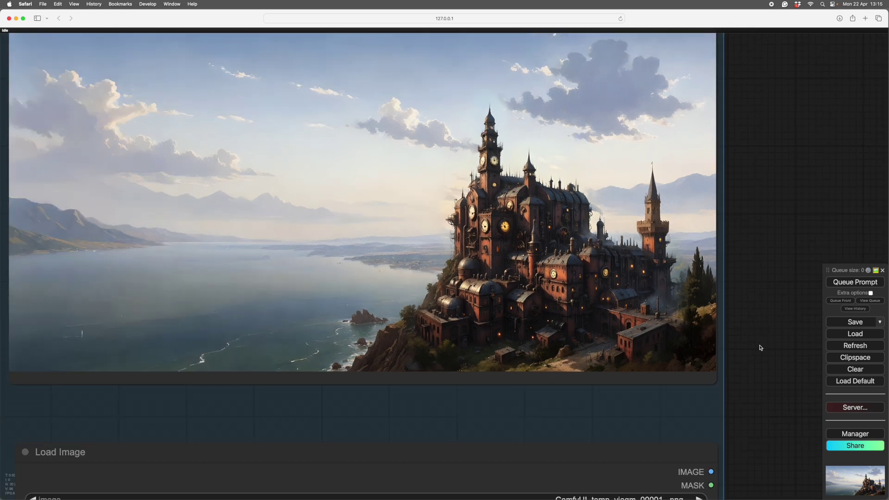
drag(760, 347, 732, 341)
Compare the whole factory composite with the original castle image and the blurred mask in the Composite group
scroll(750, 351, down, 2)
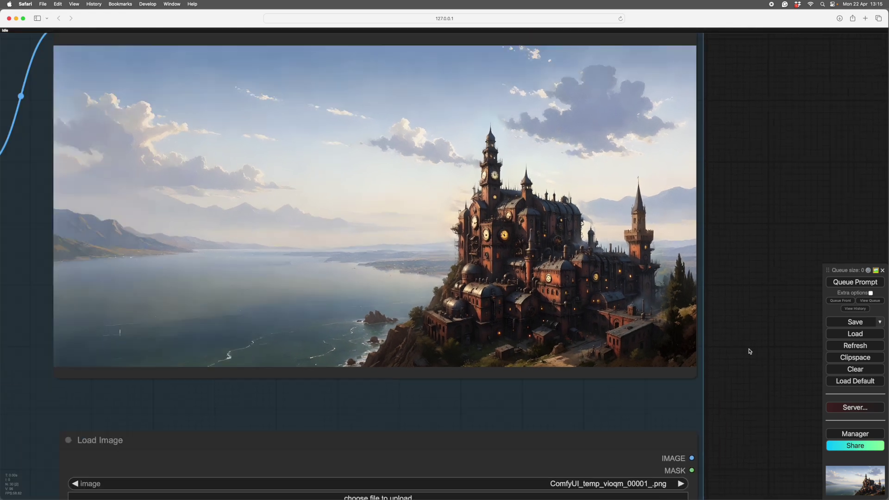
scroll(747, 349, down, 2)
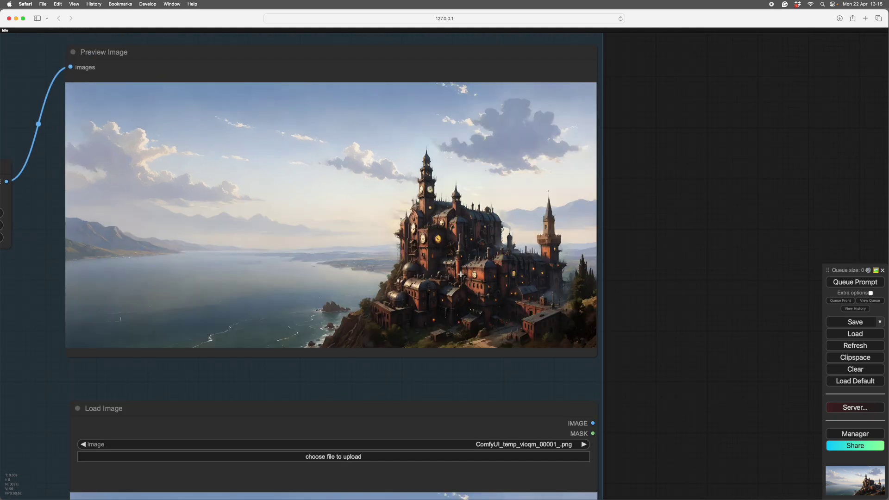
scroll(686, 335, down, 10)
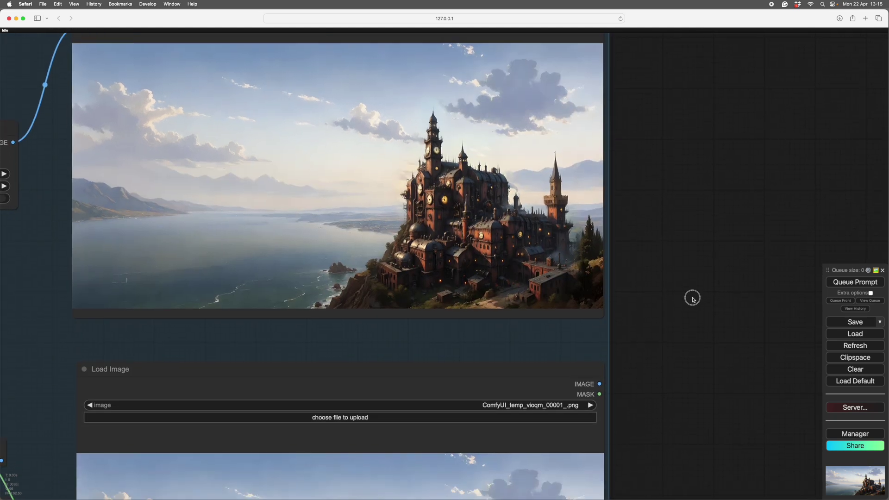
scroll(725, 343, up, 5)
scroll(716, 417, down, 5)
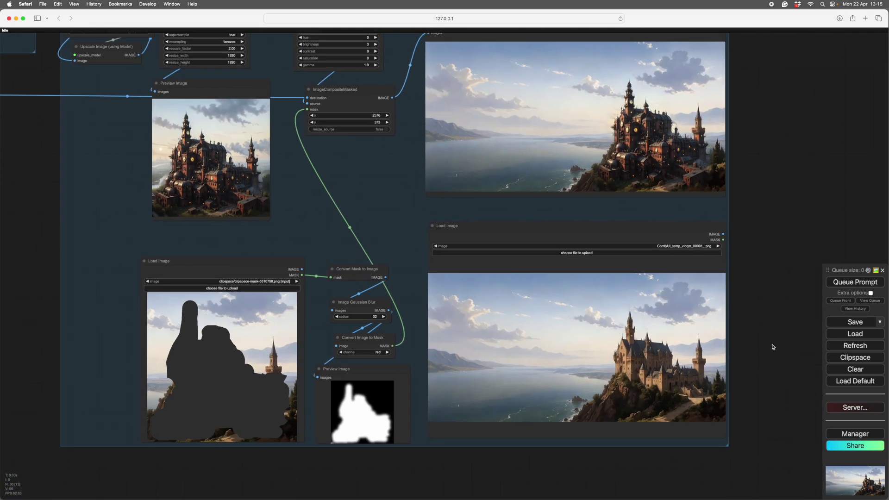
scroll(660, 207, up, 3)
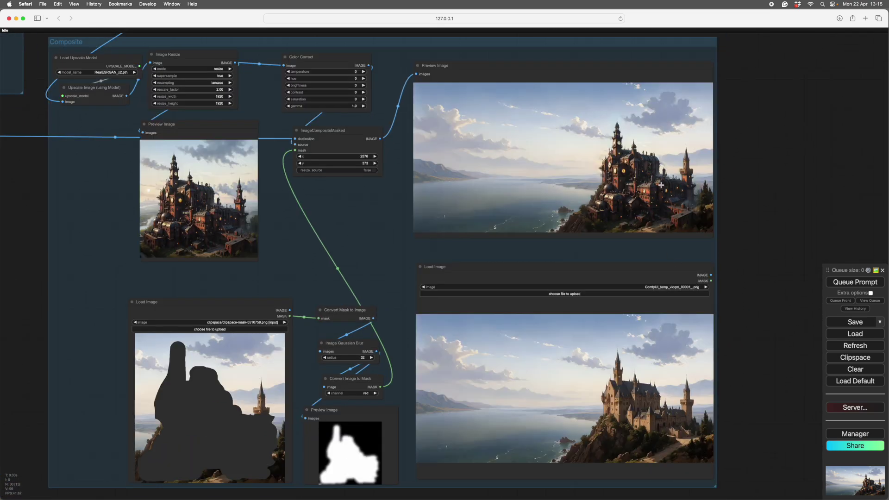
drag(749, 300, 726, 302)
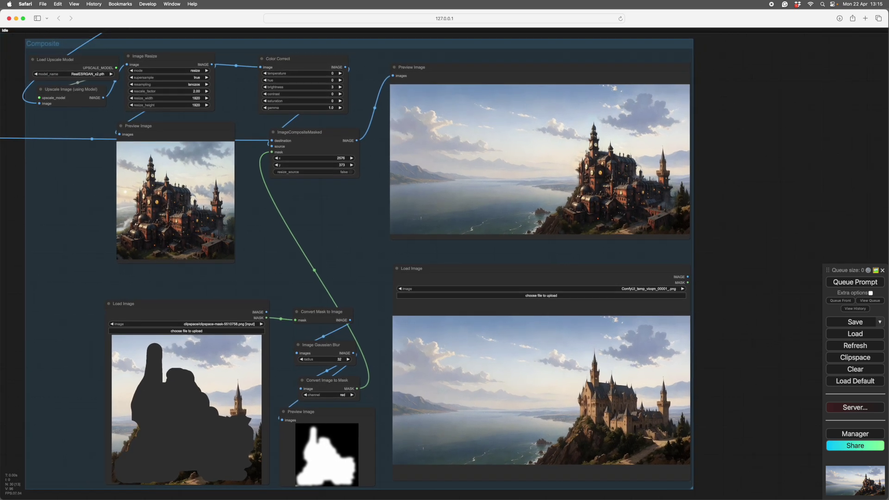
Switch to ComfyUI_temp_qkpiy_00010_.png in Preview, narrow its window to compare the steampunk castle with the factory composite, and close it
click(872, 472)
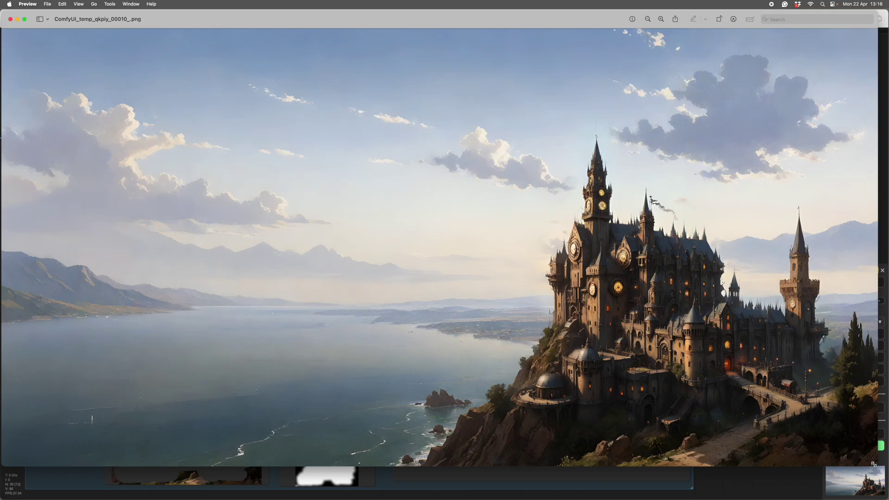
drag(873, 464, 254, 408)
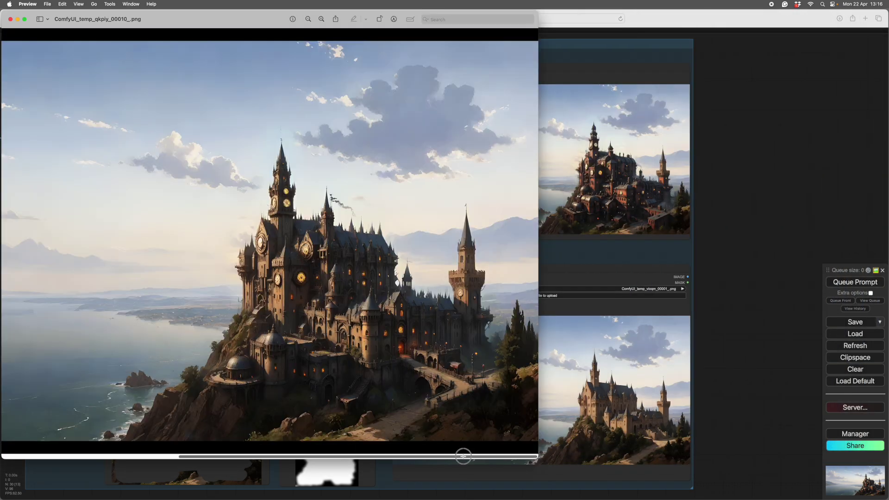
drag(463, 457, 492, 457)
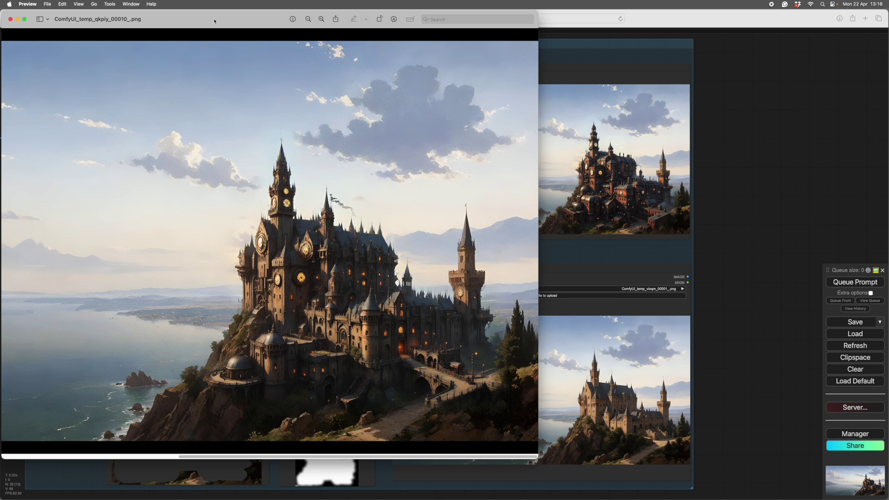
key(super+w)
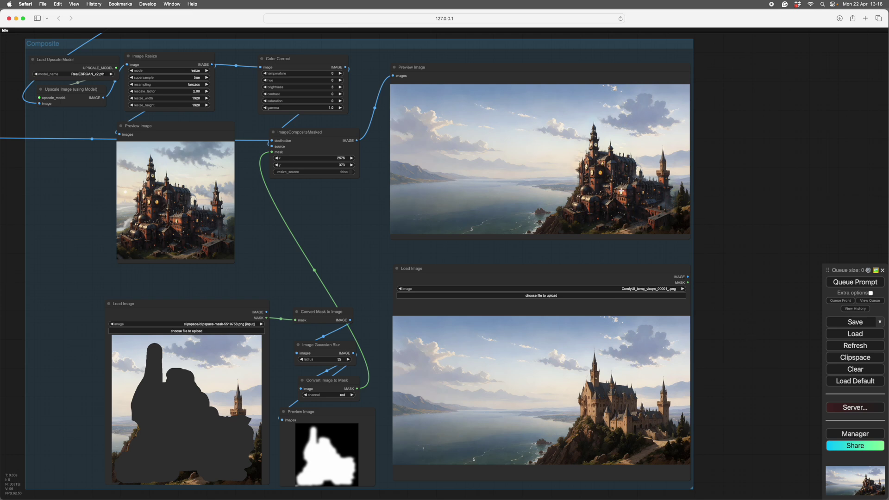
In the MaskEditor, erase the mask over the castle's two front towers and connecting wall, refine it with a thinner brush, and save it to the node
drag(381, 379, 516, 319)
right_click(309, 359)
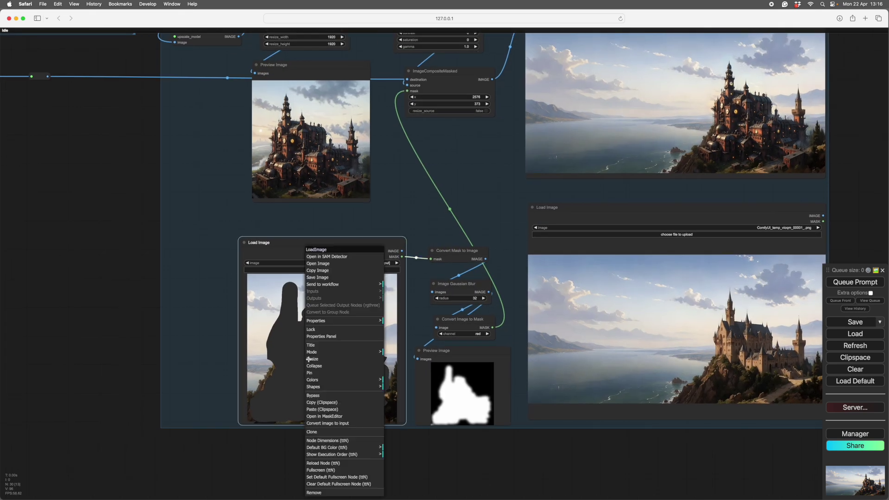
click(324, 416)
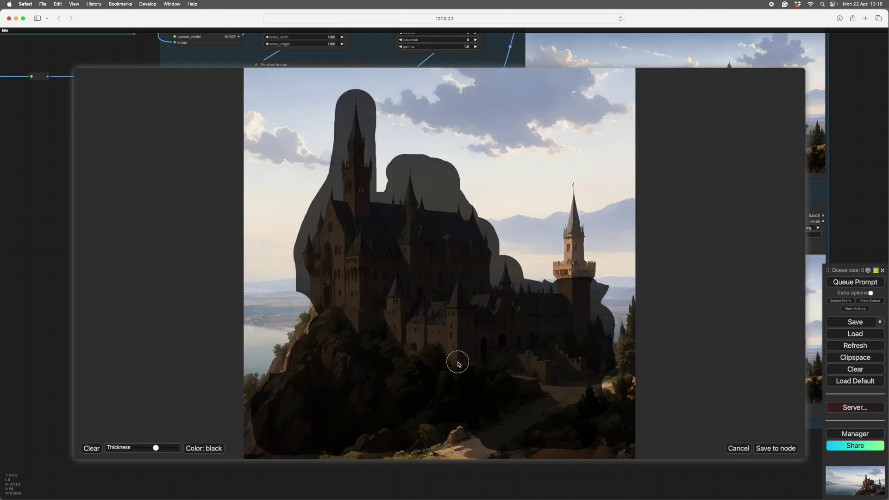
mouse_move(459, 364)
mouse_down()
mouse_move(459, 284)
mouse_move(465, 359)
mouse_up()
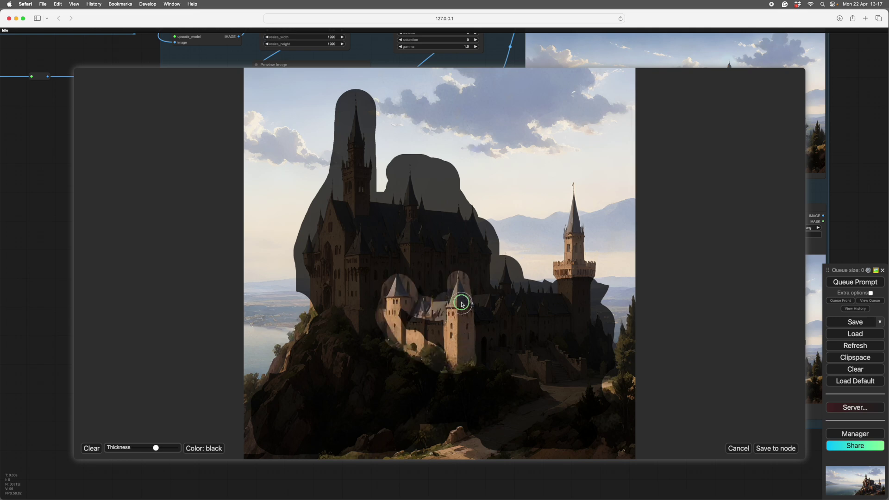
mouse_move(461, 303)
mouse_down()
mouse_move(440, 298)
mouse_move(462, 309)
mouse_move(476, 280)
mouse_move(428, 286)
mouse_up()
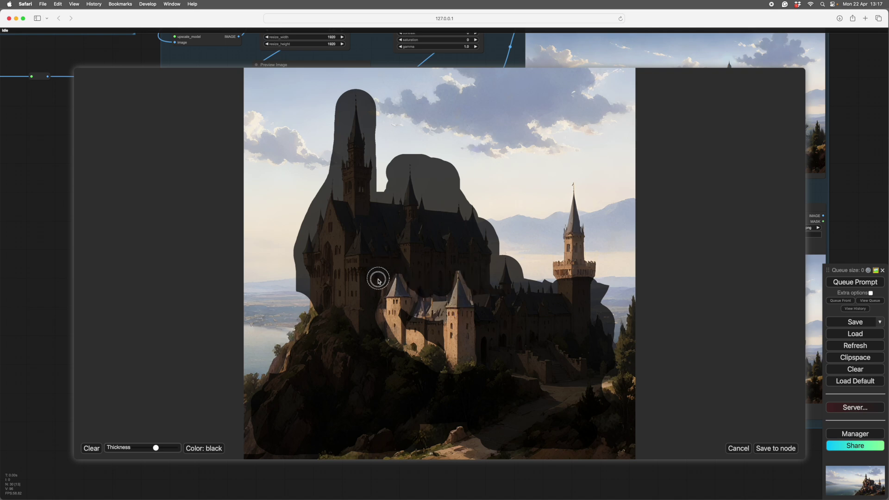
drag(378, 280, 371, 323)
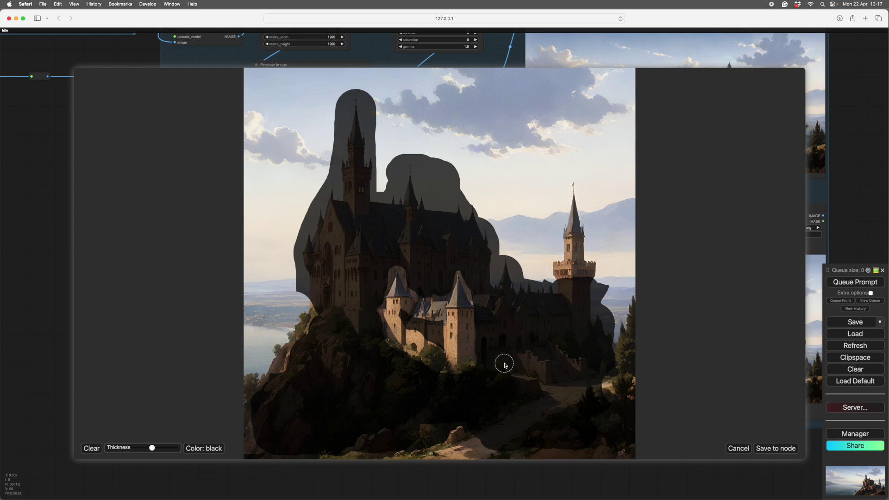
mouse_move(506, 363)
mouse_down()
mouse_move(501, 311)
mouse_move(505, 361)
mouse_up()
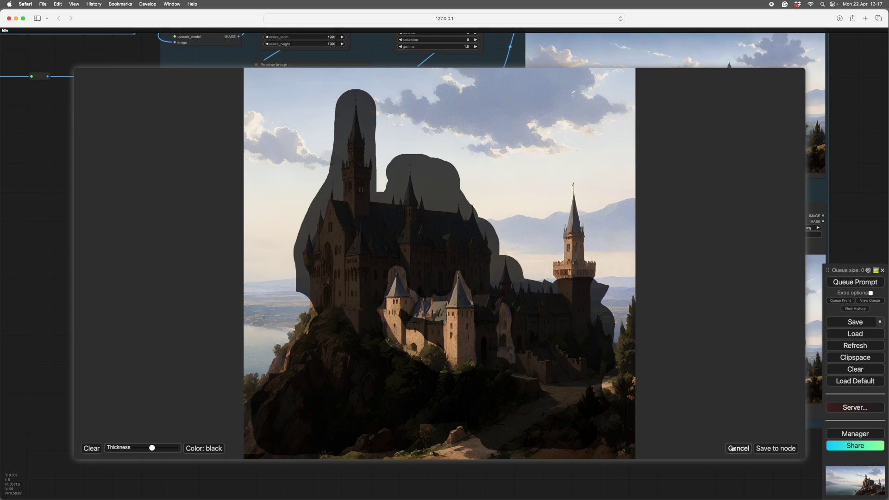
click(759, 449)
scroll(665, 351, up, 6)
scroll(665, 352, up, 10)
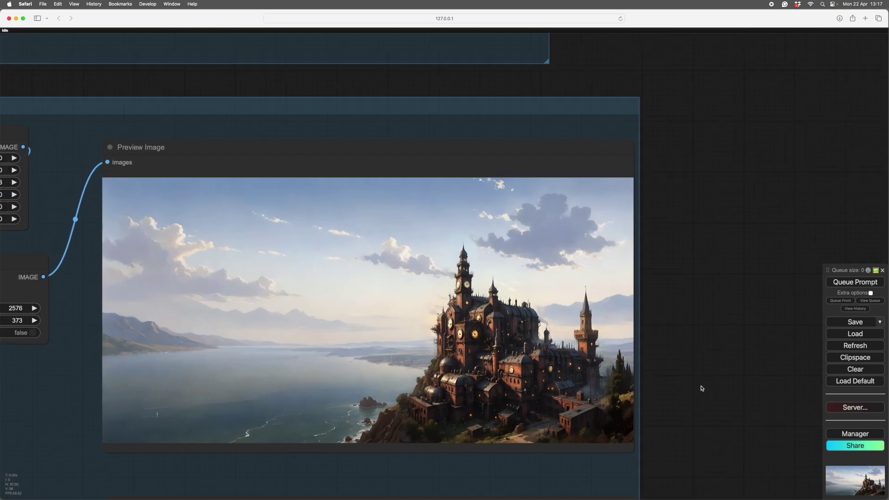
scroll(721, 362, up, 2)
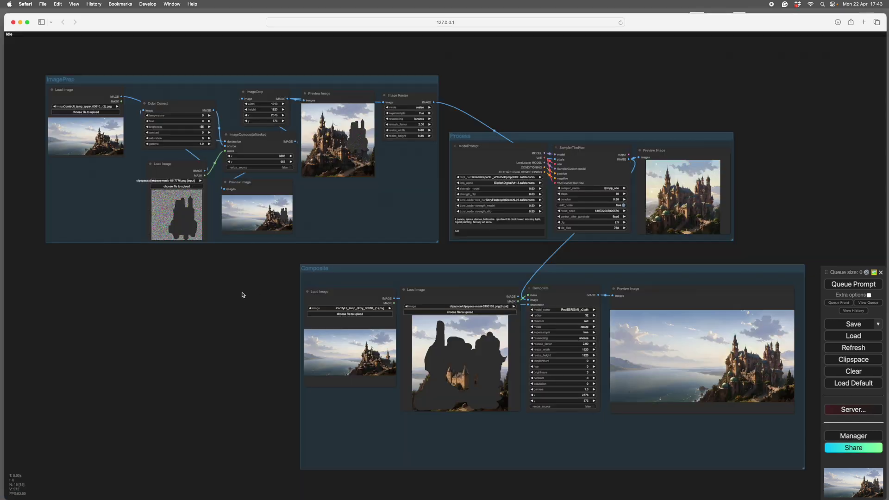
Examine the ImagePrep group of the new workflow, from the loaded castle and masked noise image through compositing, cropping and resizing
drag(241, 295, 377, 466)
scroll(377, 356, up, 5)
drag(486, 402, 519, 401)
drag(436, 437, 450, 435)
scroll(443, 417, up, 1)
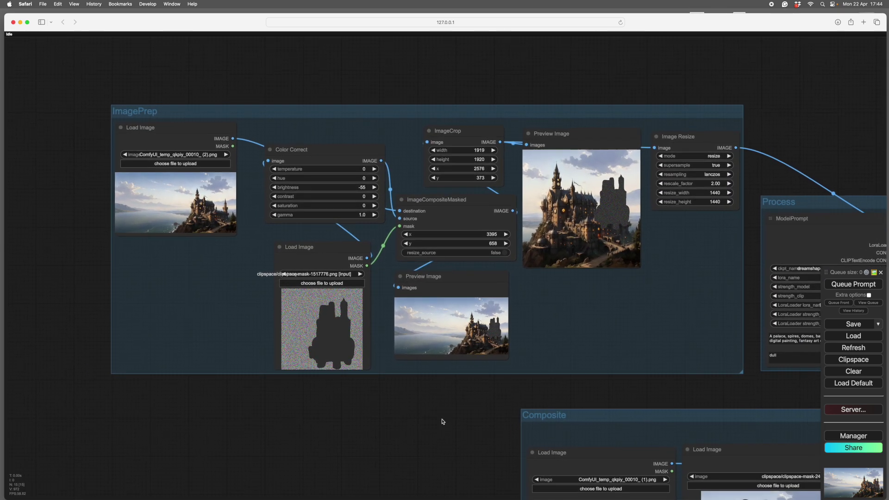
scroll(443, 421, down, 1)
drag(442, 422, 429, 422)
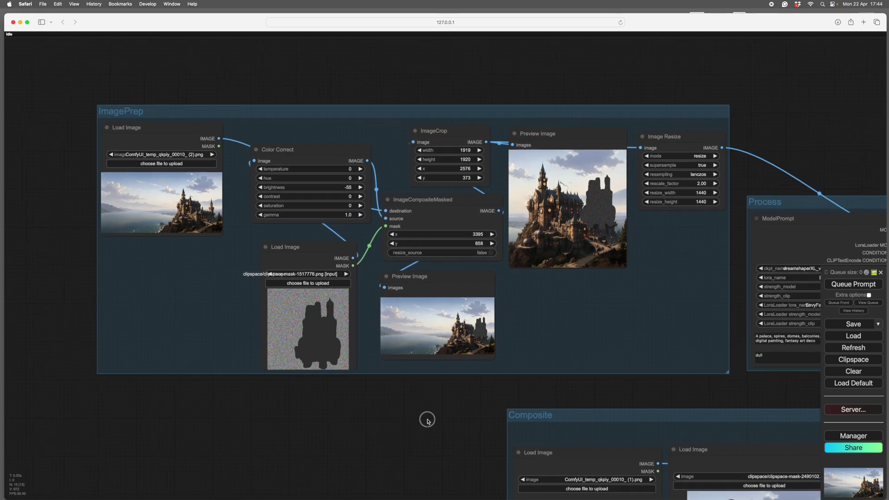
scroll(428, 421, up, 1)
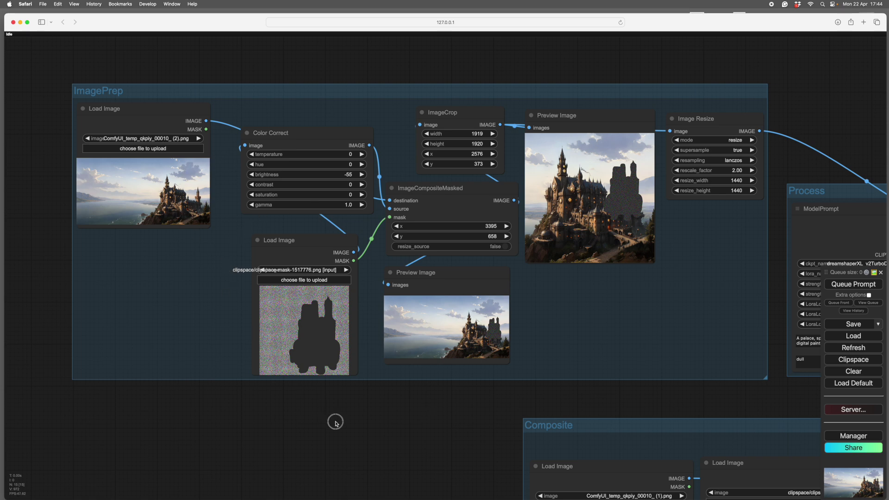
drag(335, 421, 445, 457)
scroll(396, 433, down, 2)
scroll(389, 432, up, 2)
scroll(430, 445, up, 1)
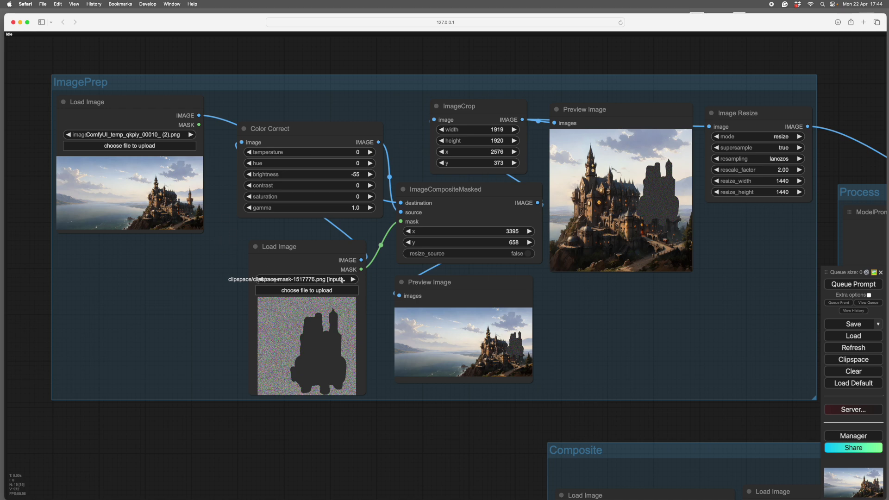
Move the Load Image node holding the masked noise slightly closer beneath the Color Correct node in the ImagePrep group
drag(374, 444, 371, 454)
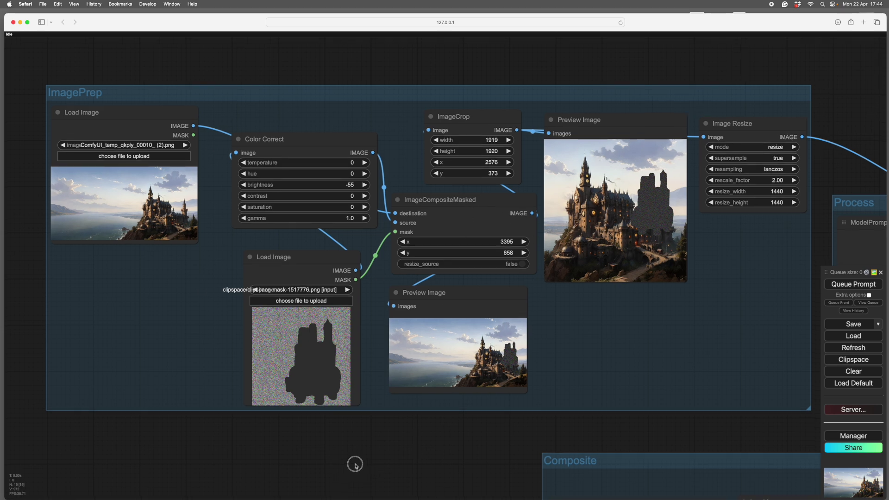
drag(356, 467, 367, 462)
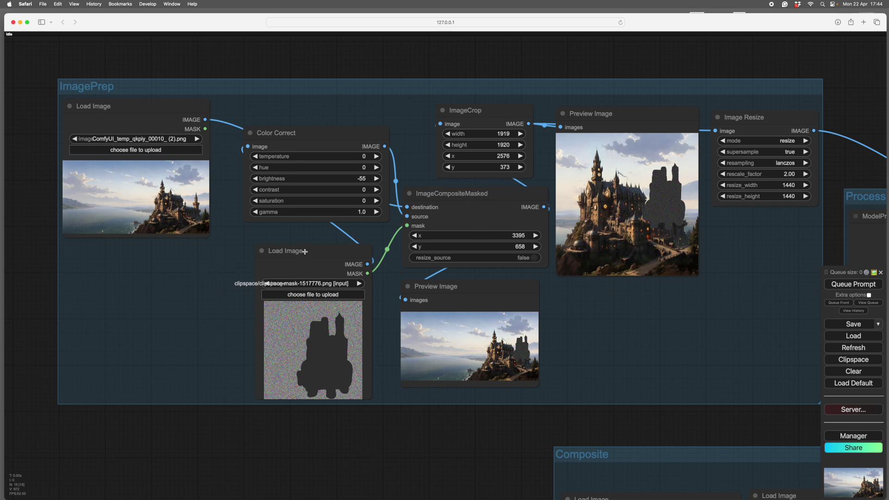
drag(303, 254, 245, 223)
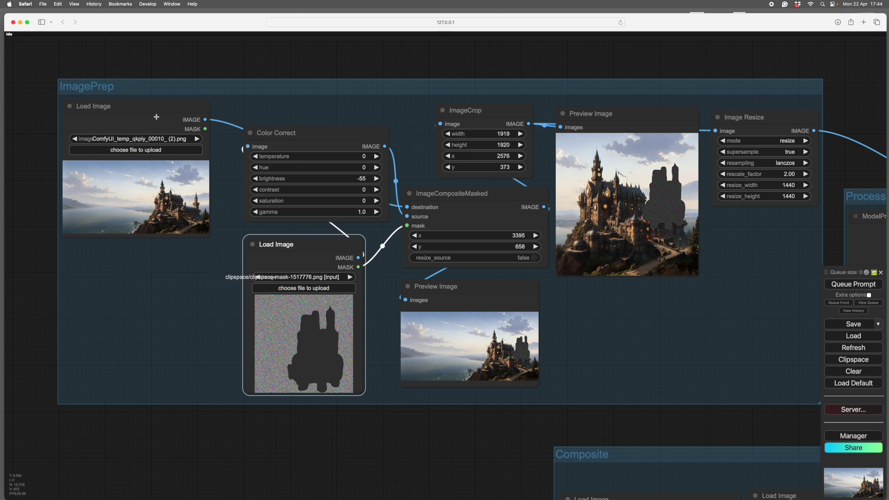
Move the castle's Load Image node slightly closer to the Color Correct node and inspect the masked noise image and composite preview
drag(154, 115, 157, 118)
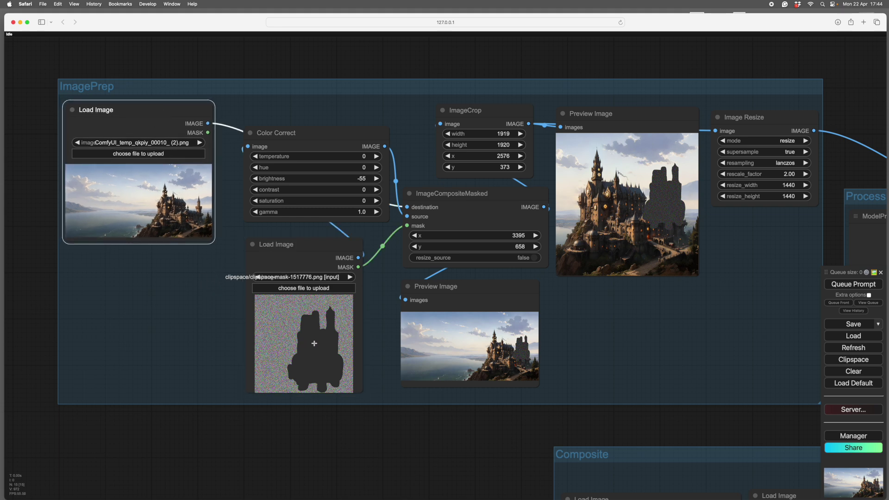
scroll(212, 342, up, 5)
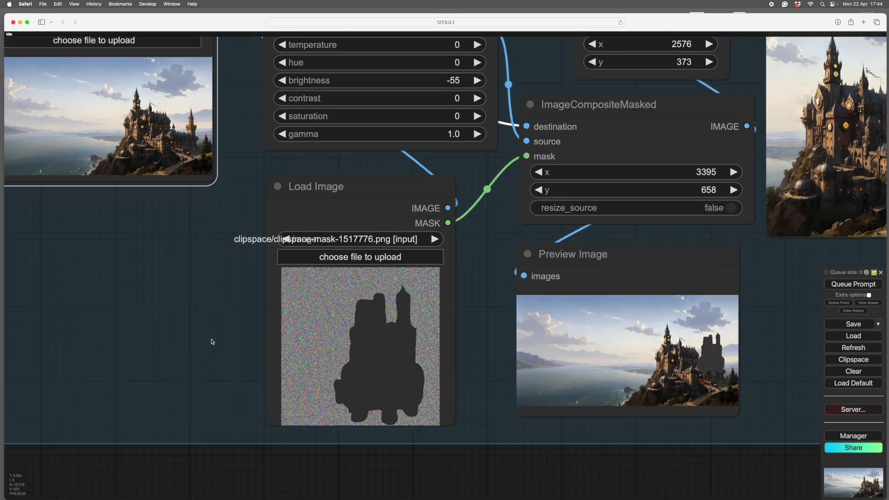
drag(212, 342, 187, 322)
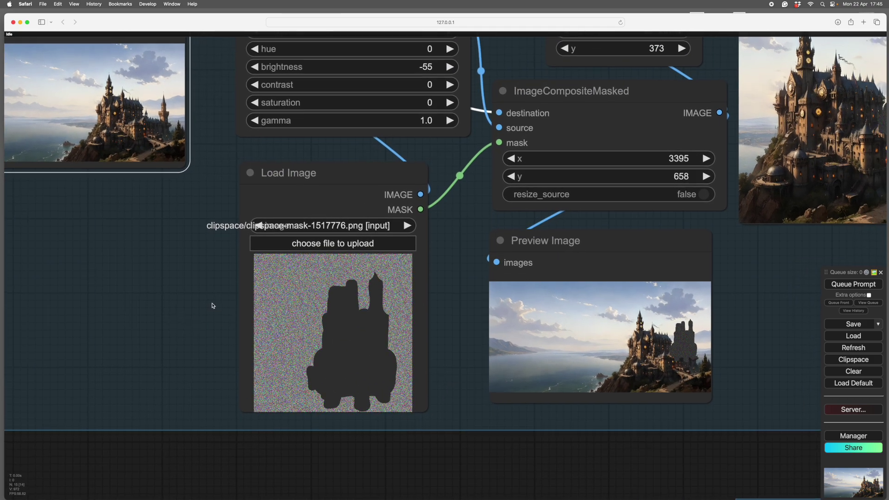
scroll(213, 306, down, 5)
drag(200, 302, 234, 347)
scroll(222, 309, up, 3)
scroll(234, 350, down, 2)
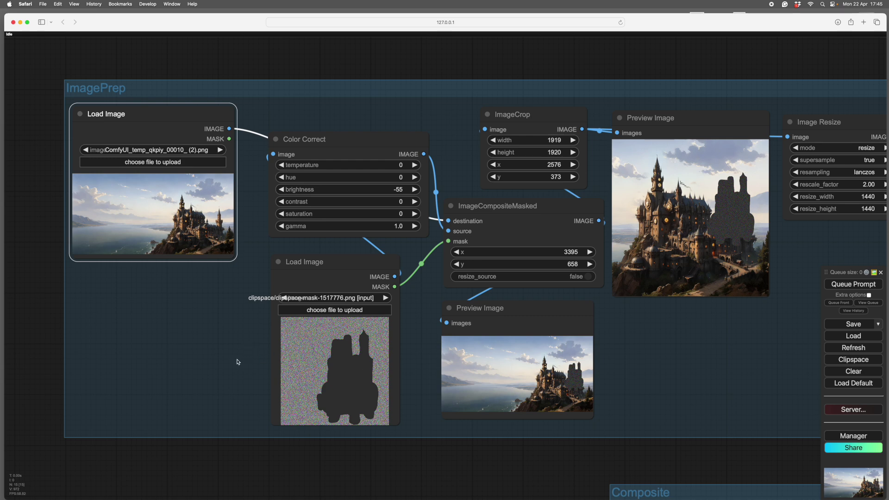
Examine how the masked noise passes through Color Correct and ImageCompositeMasked to the cropped castle preview
drag(228, 360, 213, 358)
scroll(217, 357, up, 1)
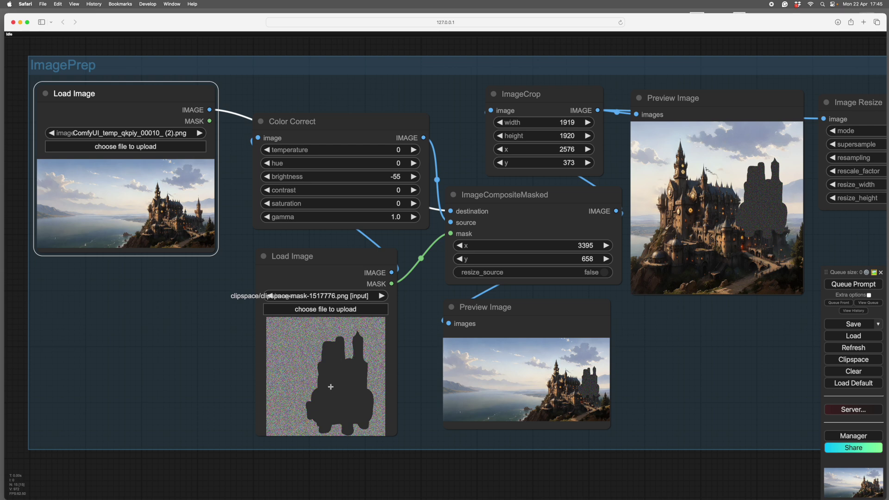
scroll(330, 387, down, 1)
drag(233, 337, 234, 336)
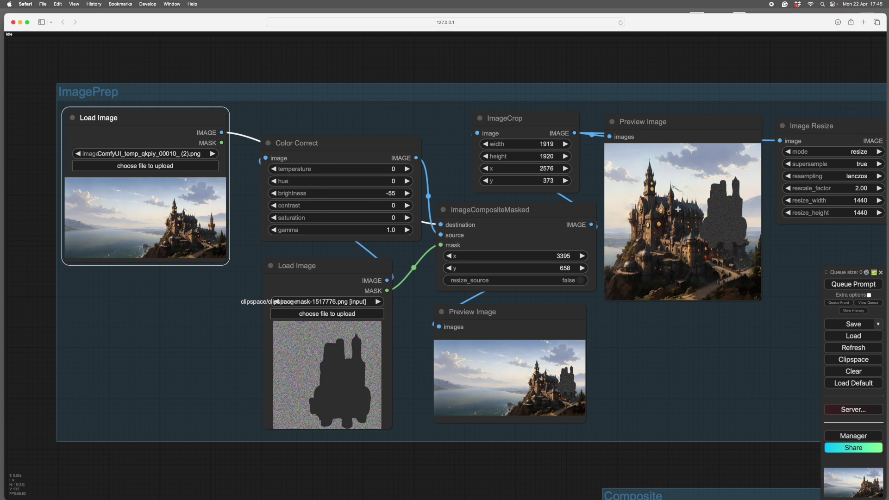
drag(698, 334, 563, 348)
scroll(563, 363, up, 3)
scroll(607, 388, down, 3)
scroll(595, 384, up, 1)
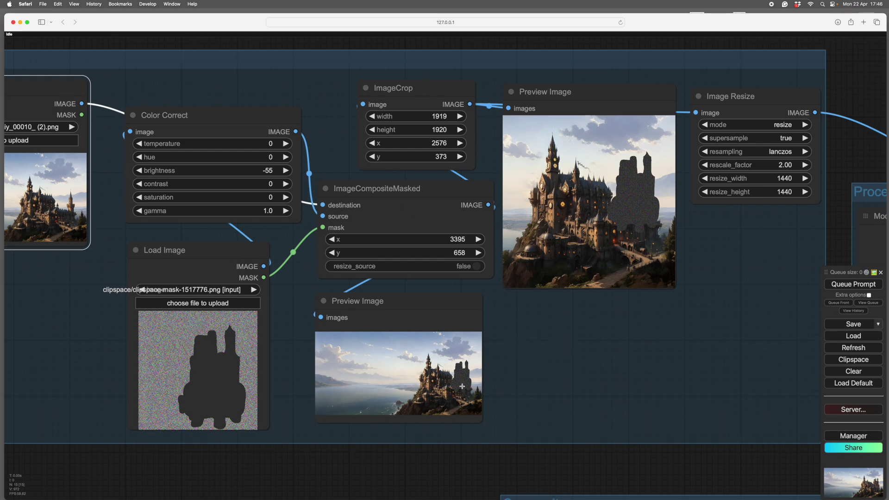
Examine the composite preview up close, checking the noise silhouette beside the castle against the ImageCompositeMasked x and y offsets
scroll(543, 377, up, 6)
drag(506, 393, 606, 381)
scroll(608, 382, up, 3)
drag(573, 329, 664, 344)
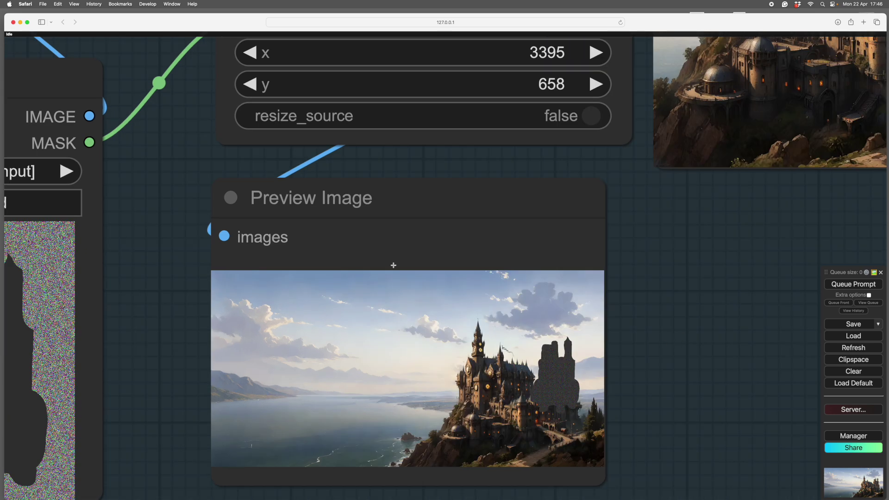
drag(681, 249, 667, 312)
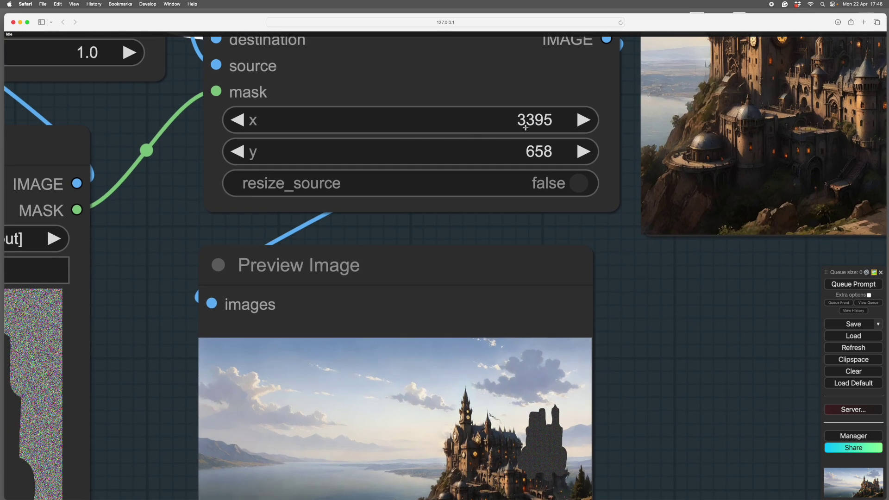
drag(672, 346, 627, 231)
drag(603, 319, 622, 283)
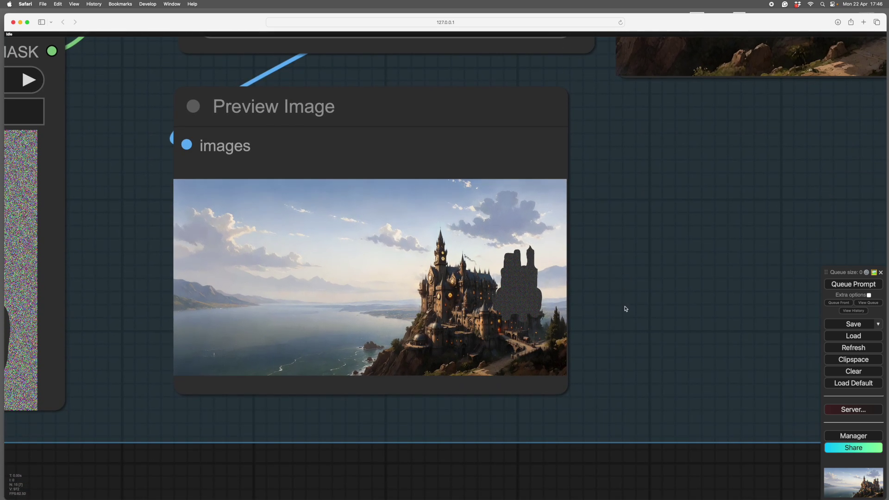
scroll(636, 311, up, 10)
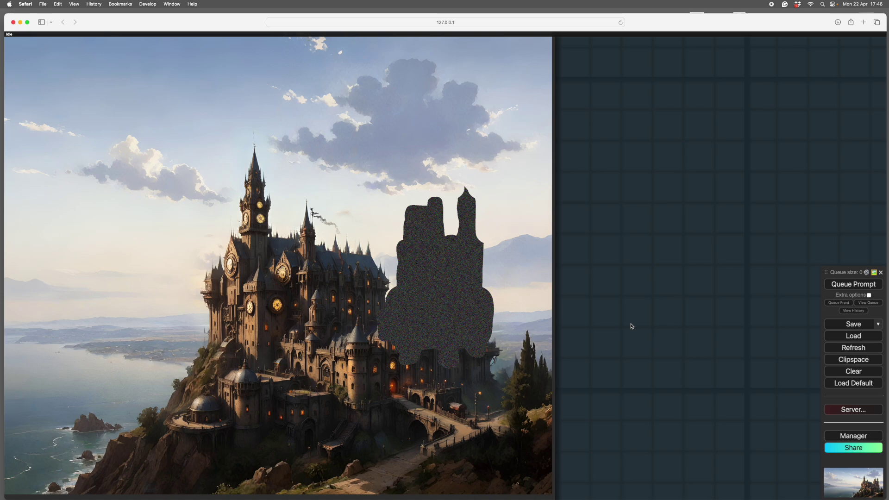
Inspect the ImageCrop values and the cropped preview of the castle with its noise silhouette feeding Image Resize
scroll(631, 326, down, 3)
drag(685, 282, 633, 379)
scroll(655, 335, down, 4)
drag(700, 283, 519, 407)
scroll(641, 345, down, 5)
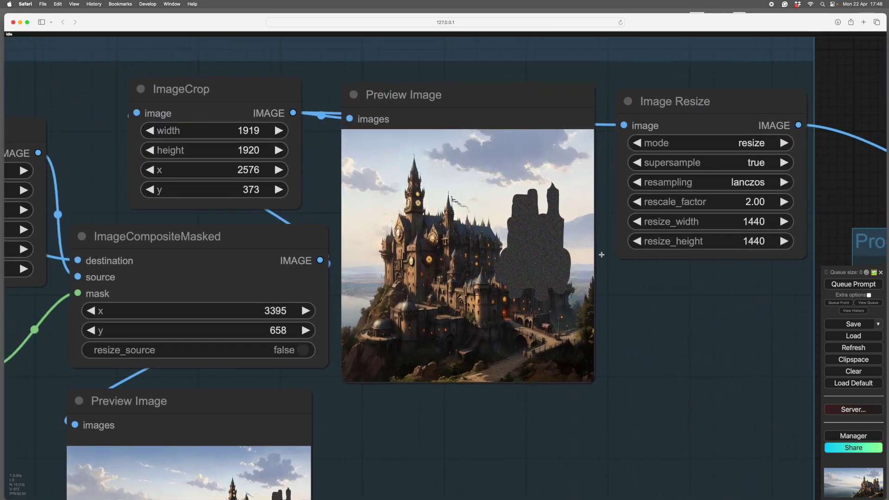
drag(697, 315, 645, 299)
scroll(652, 306, up, 4)
drag(595, 286, 690, 360)
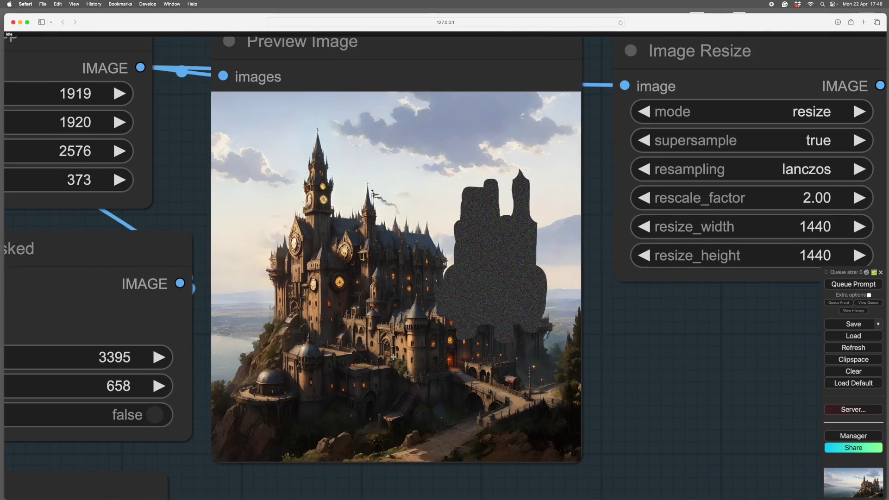
scroll(641, 343, down, 3)
Examine the Composite group's source images and mask, along with the Process group's models, prompt and sampler settings
drag(663, 355, 446, 119)
scroll(236, 232, down, 2)
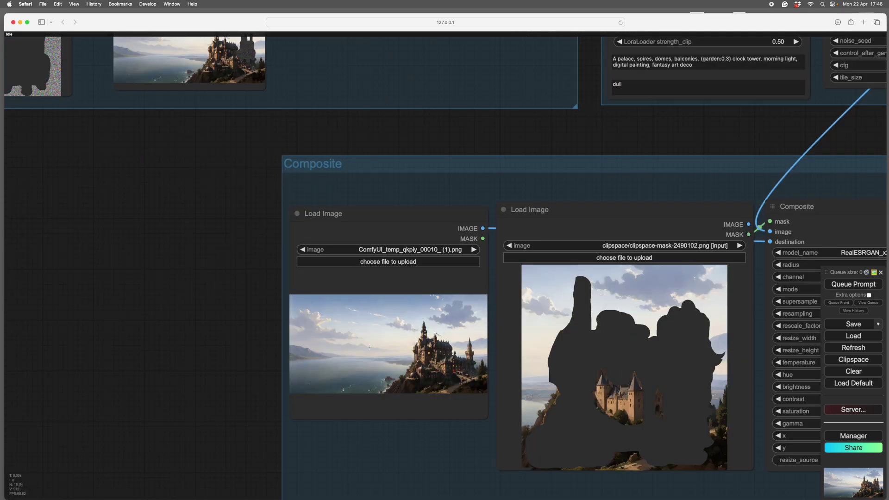
drag(182, 316, 313, 425)
drag(323, 339, 179, 281)
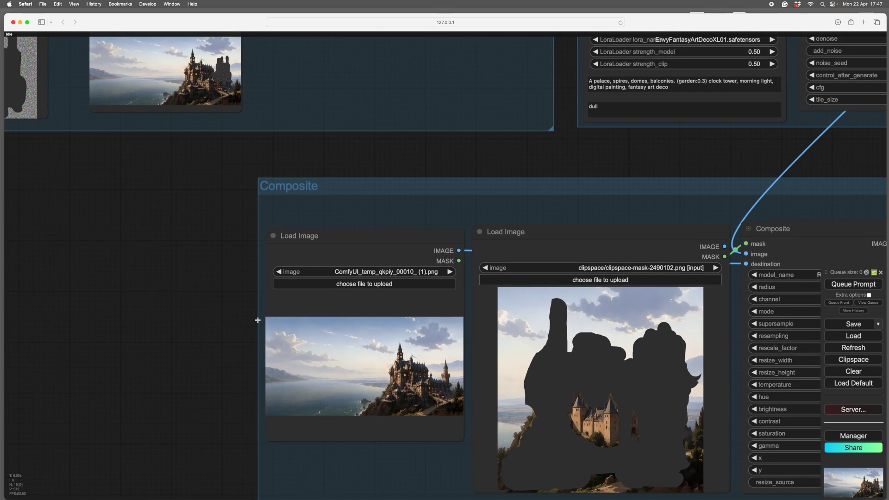
scroll(214, 304, up, 5)
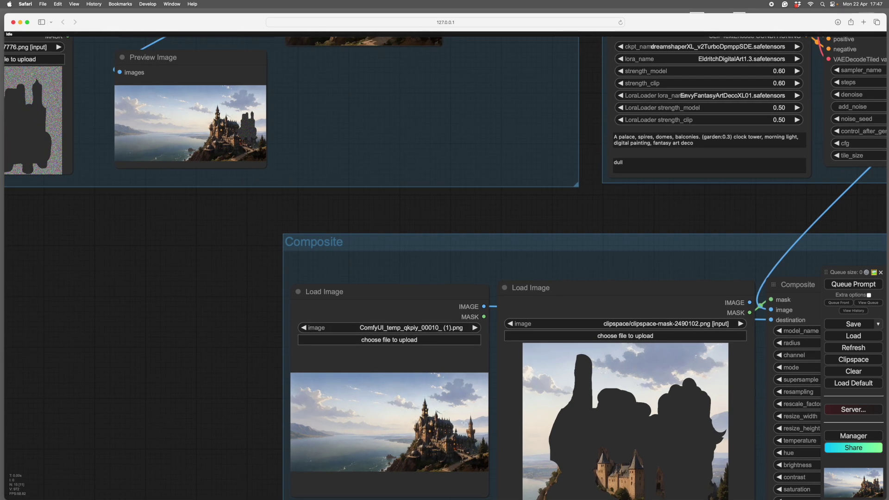
drag(521, 215, 512, 217)
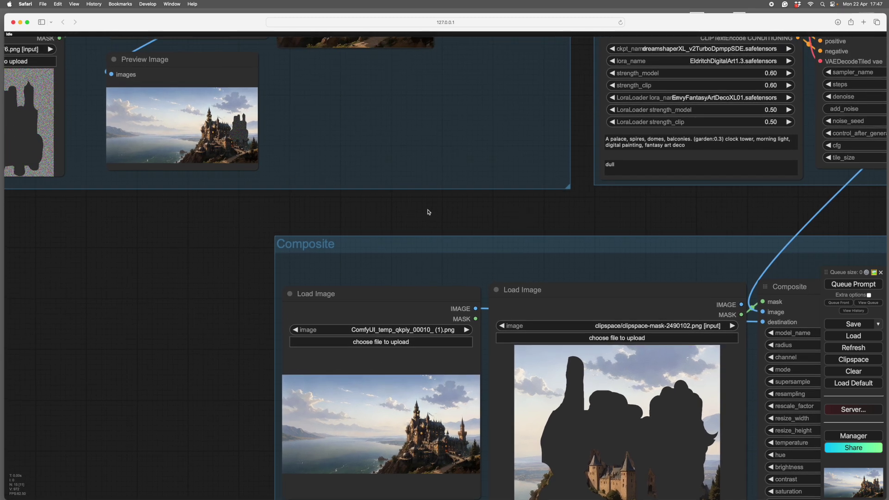
mouse_move(458, 205)
mouse_down()
mouse_move(399, 204)
mouse_move(461, 221)
mouse_up()
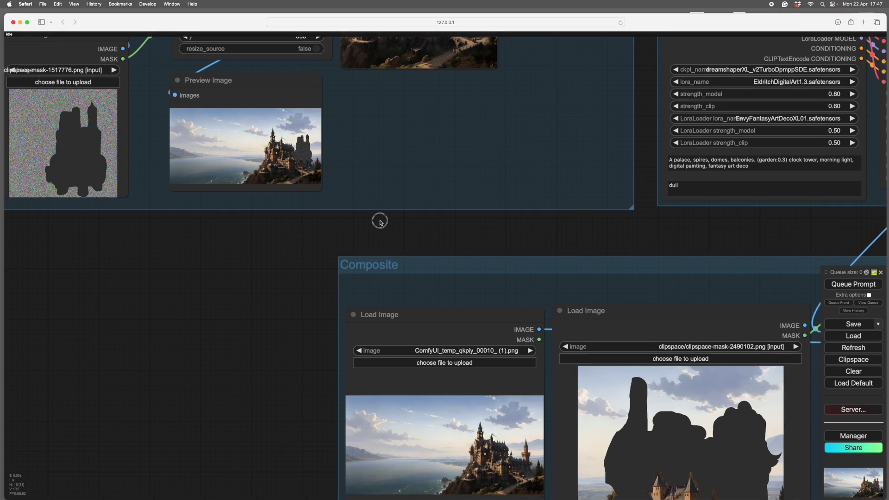
drag(379, 218, 229, 137)
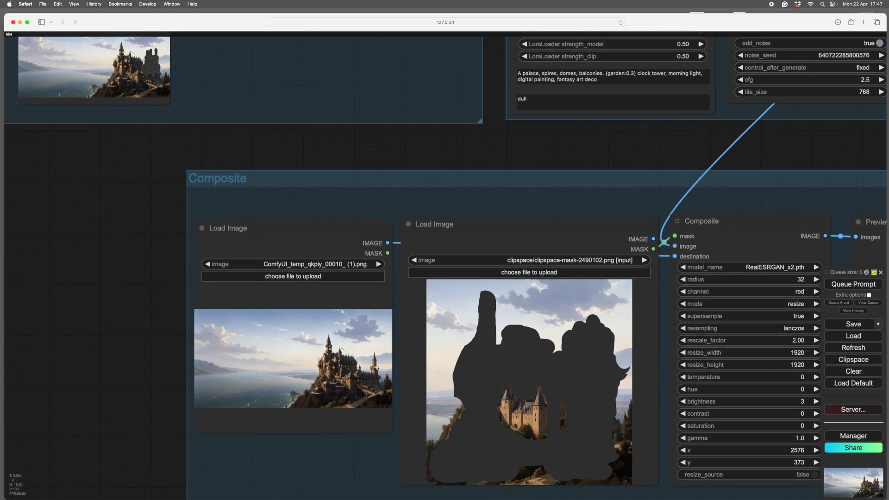
drag(482, 159, 312, 284)
scroll(322, 284, down, 1)
scroll(322, 284, down, 3)
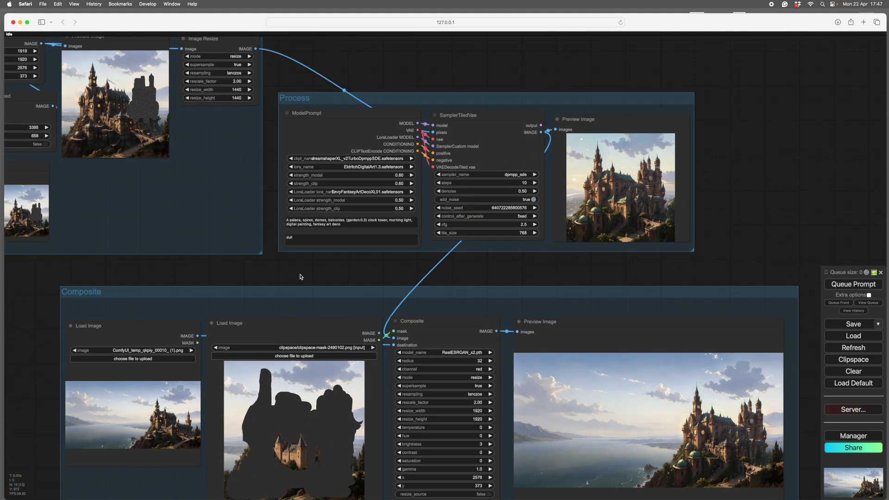
mouse_move(312, 273)
mouse_down()
mouse_move(319, 235)
mouse_move(296, 291)
mouse_move(312, 284)
mouse_up()
scroll(313, 288, up, 3)
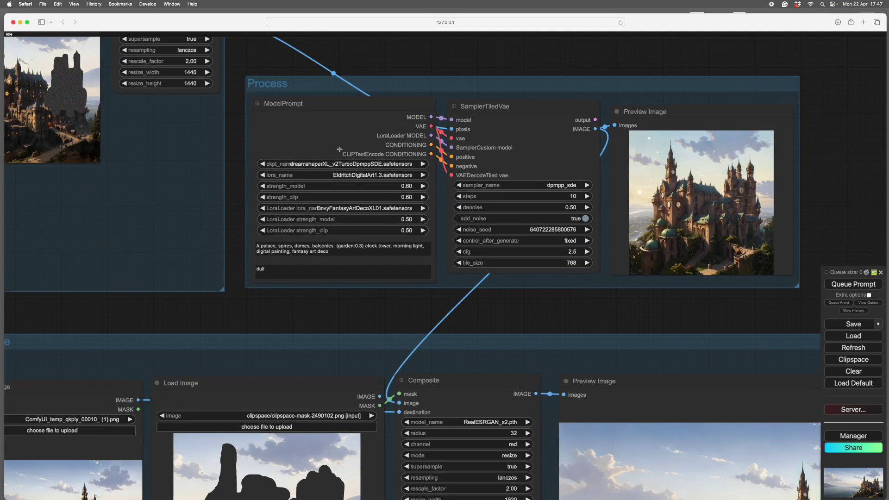
Convert the ImageCrop, ImageCompositeMasked and Color Correct nodes into a group node named "ImagePre"
drag(373, 309, 551, 303)
scroll(287, 310, left, 10)
scroll(452, 310, up, 8)
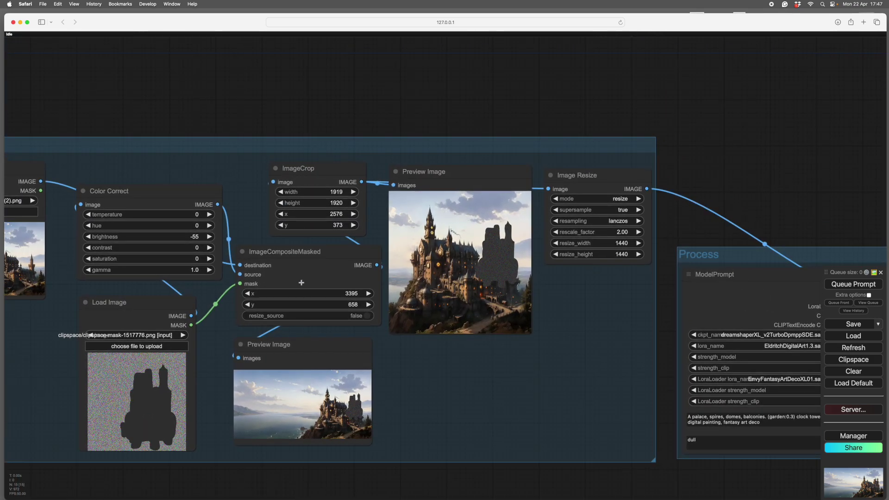
shift+click(301, 283)
shift+click(159, 190)
right_click(159, 188)
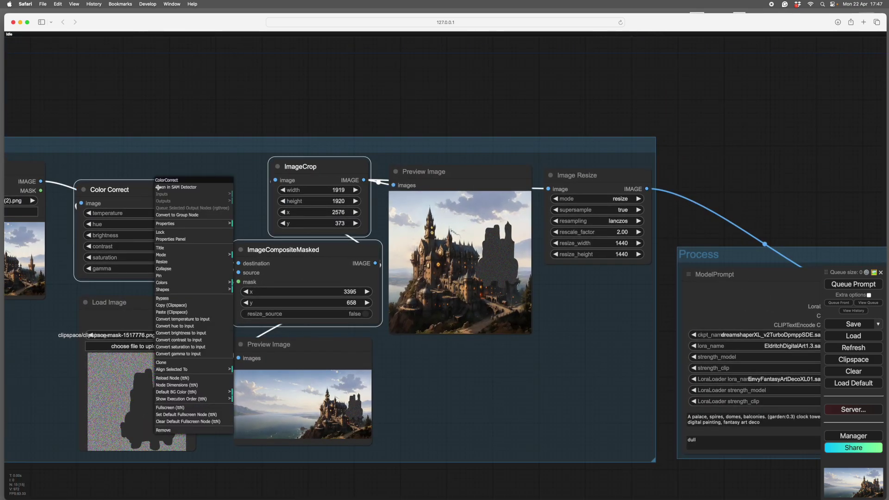
click(167, 215)
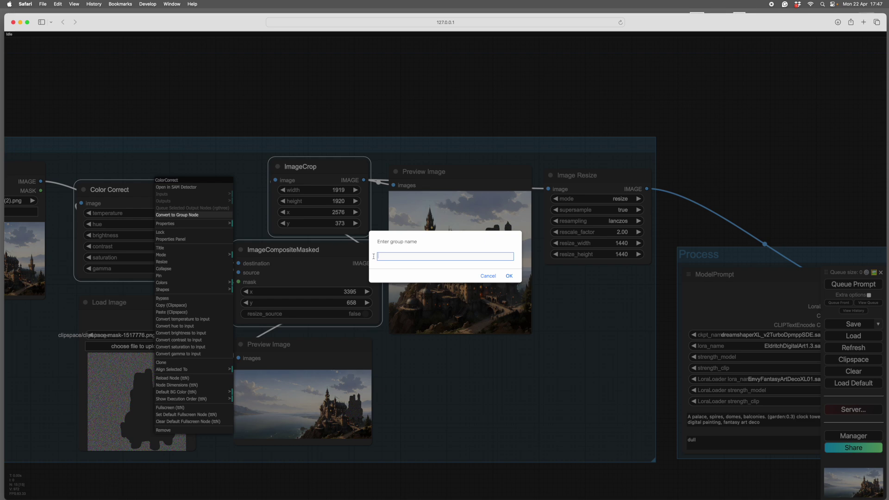
text(ImagePre)
key(Return)
Move the masked noise Load Image node left of the ImagePre node and the composite preview beneath the cropped castle preview
drag(127, 303, 75, 296)
drag(320, 353, 462, 355)
scroll(538, 353, down, 1)
scroll(538, 353, down, 2)
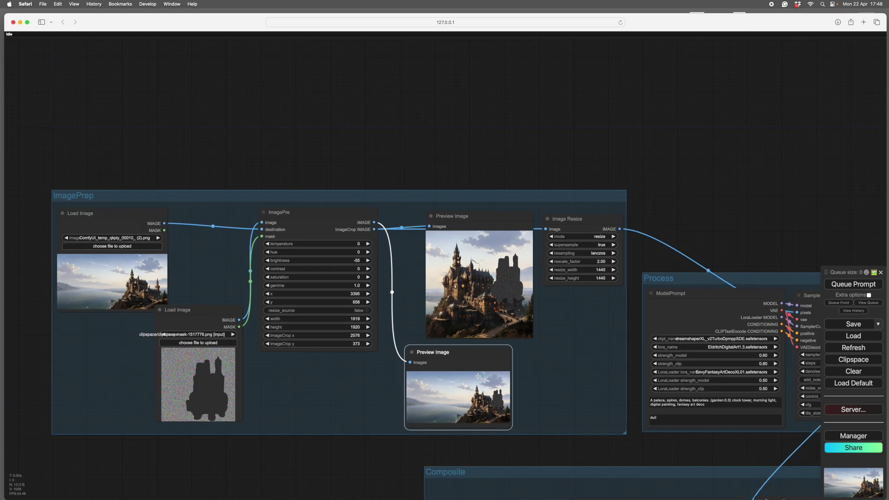
Review the workflow from the ImagePre group node through the Process group to the Composite group and its mask
drag(372, 384, 307, 322)
drag(636, 182, 297, 88)
drag(650, 303, 677, 246)
drag(640, 280, 669, 259)
scroll(671, 262, down, 3)
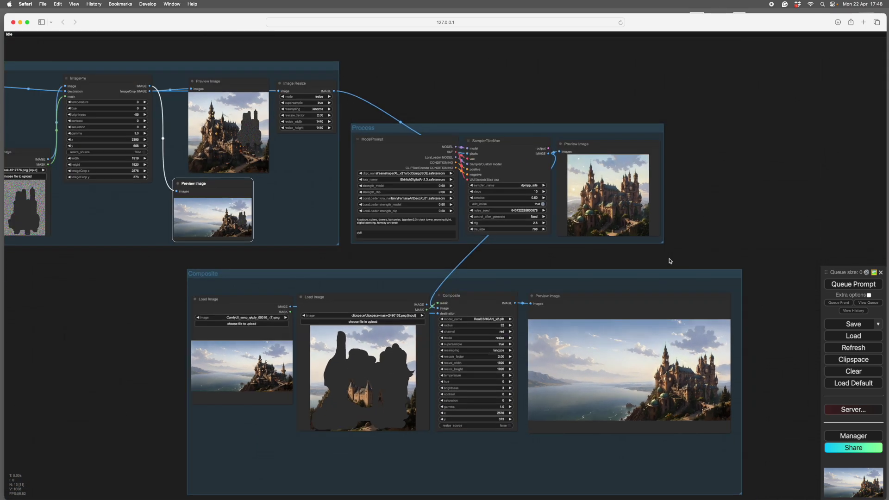
drag(764, 303, 786, 325)
drag(730, 233, 709, 214)
scroll(709, 214, up, 4)
drag(790, 349, 760, 188)
scroll(757, 289, down, 2)
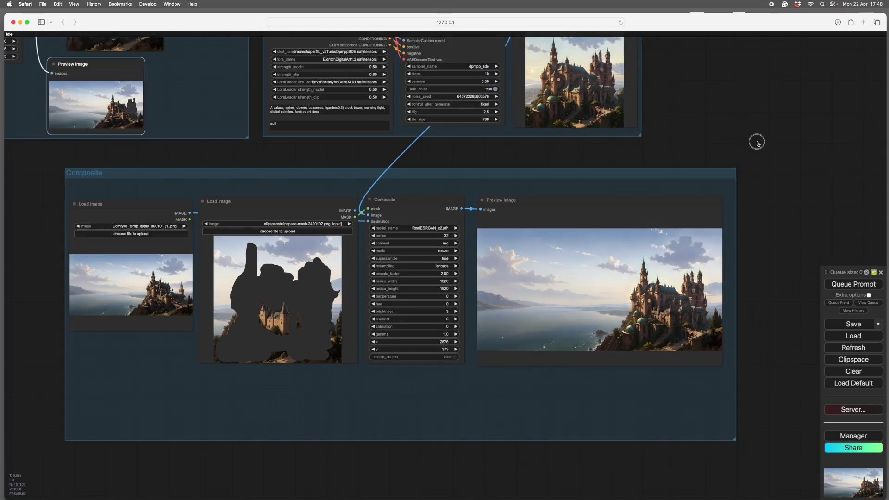
drag(756, 143, 646, 151)
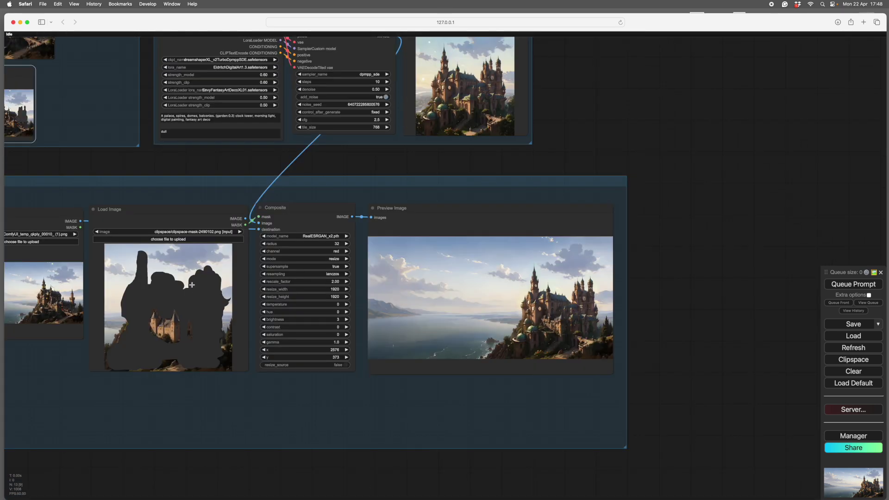
Inspect the final composite preview at several magnifications, comparing the castle's new clock towers and domes with the whole landscape
scroll(177, 428, up, 3)
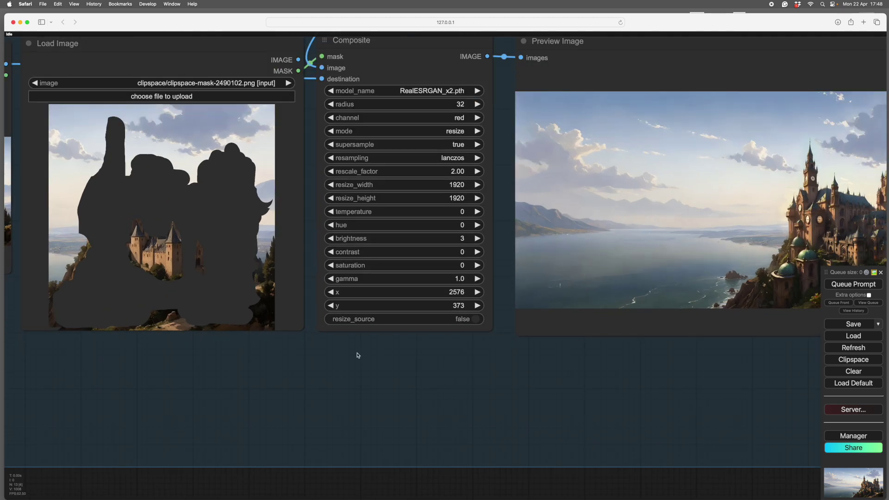
scroll(529, 376, up, 2)
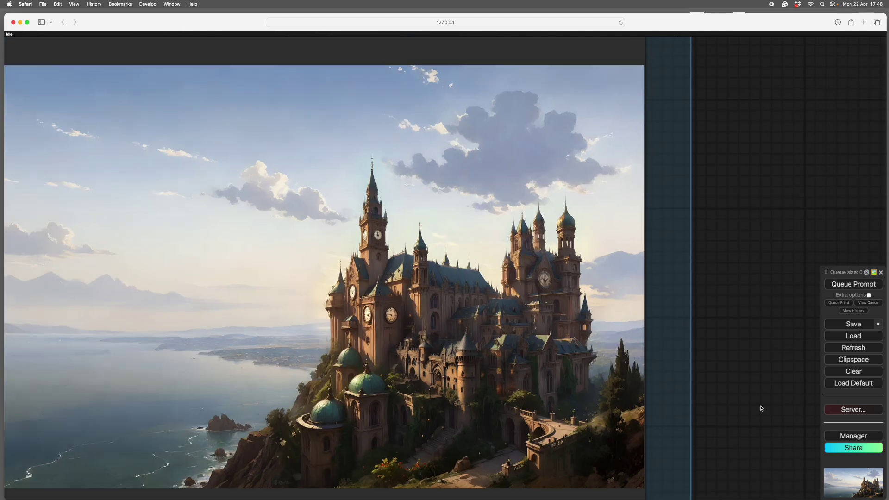
scroll(761, 408, down, 3)
drag(766, 418, 740, 340)
scroll(740, 341, up, 3)
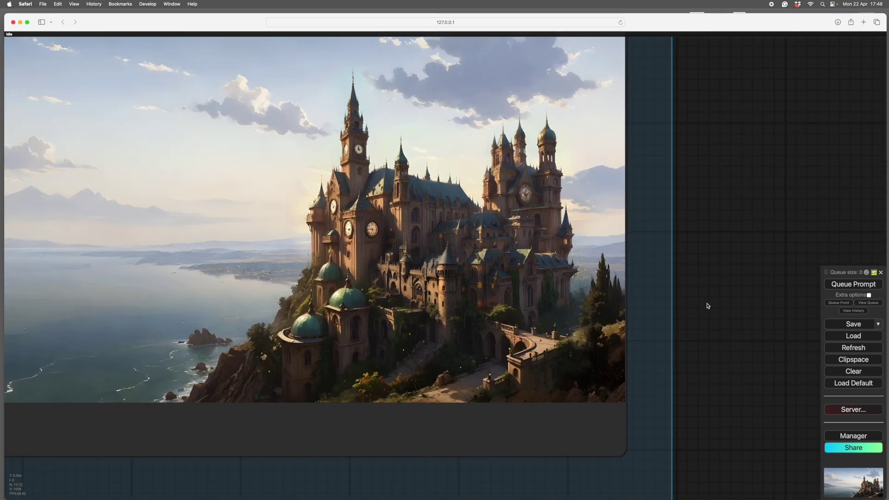
scroll(707, 305, up, 4)
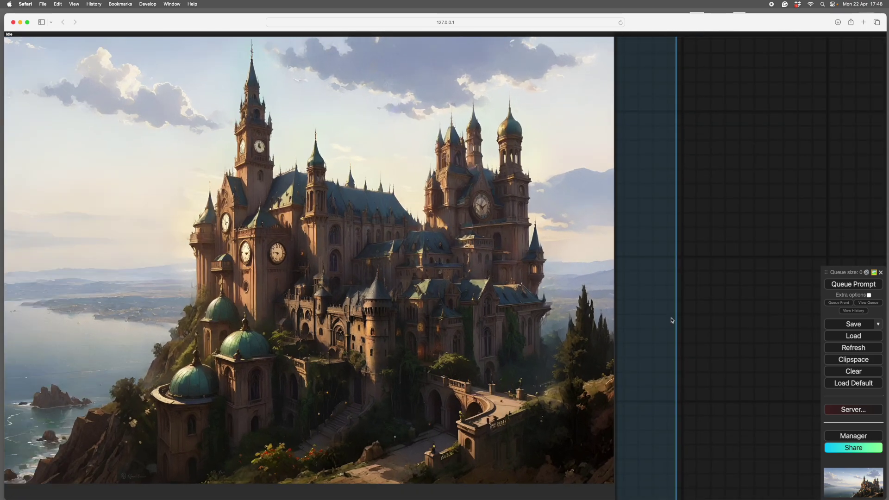
scroll(686, 325, down, 2)
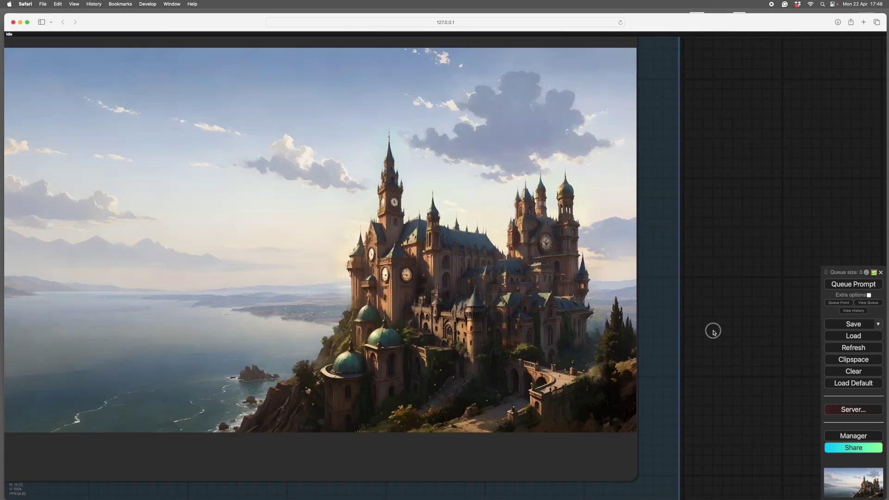
scroll(712, 332, down, 2)
drag(739, 354, 759, 348)
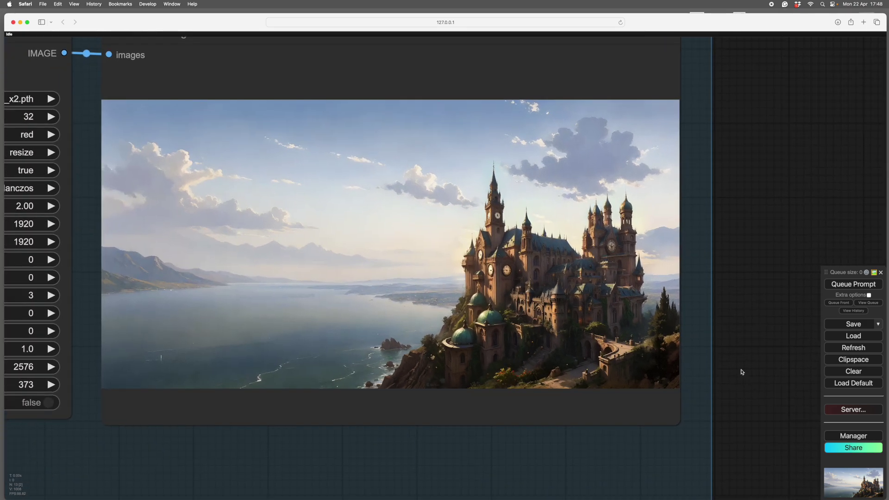
scroll(736, 390, up, 5)
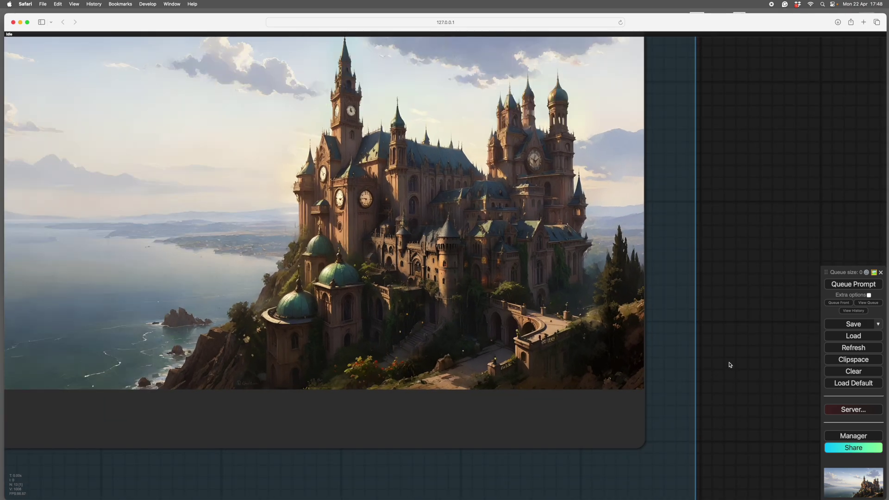
scroll(730, 365, down, 6)
scroll(731, 366, up, 3)
scroll(744, 377, down, 4)
scroll(744, 378, up, 1)
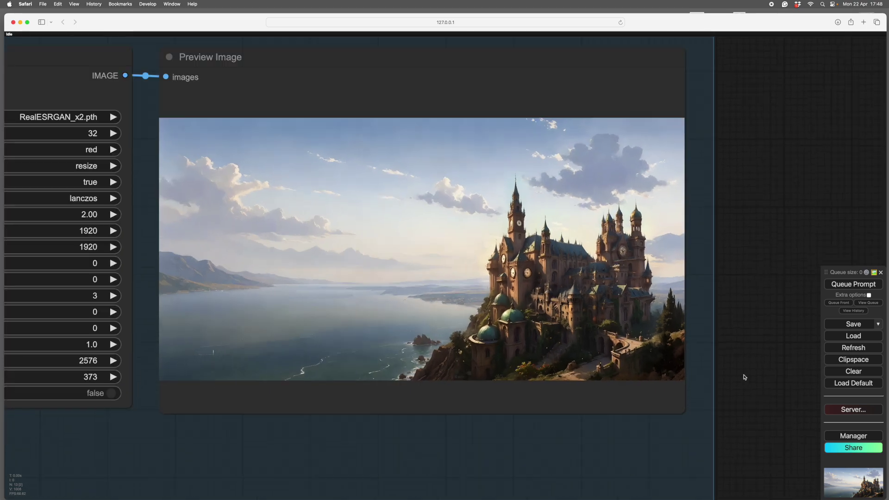
drag(744, 377, 751, 386)
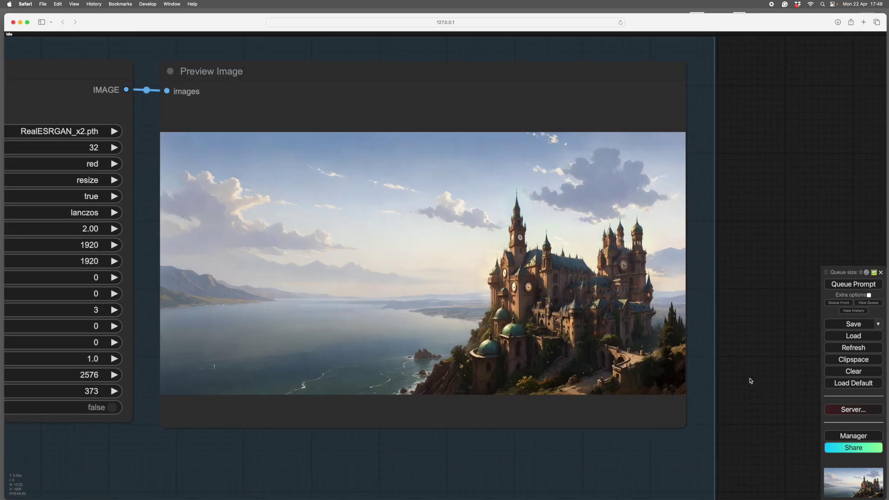